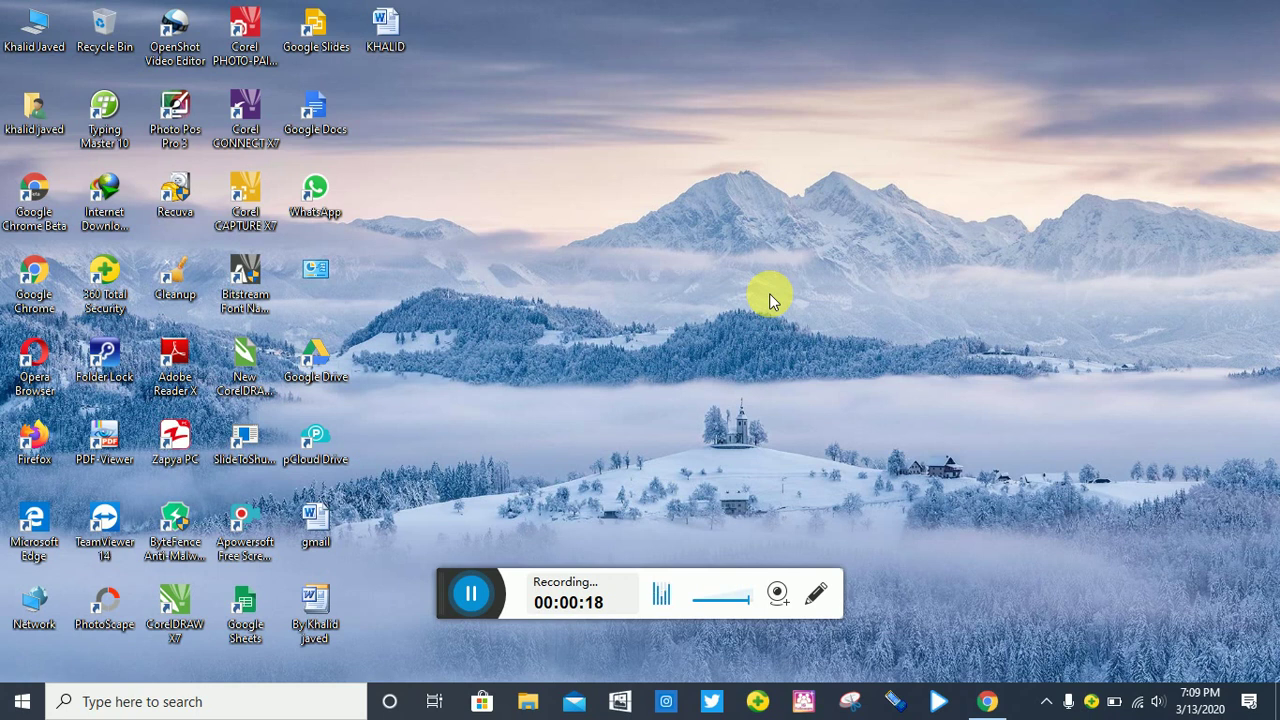
Refresh the Windows desktop three times from its right-click menu
right_click(769, 293)
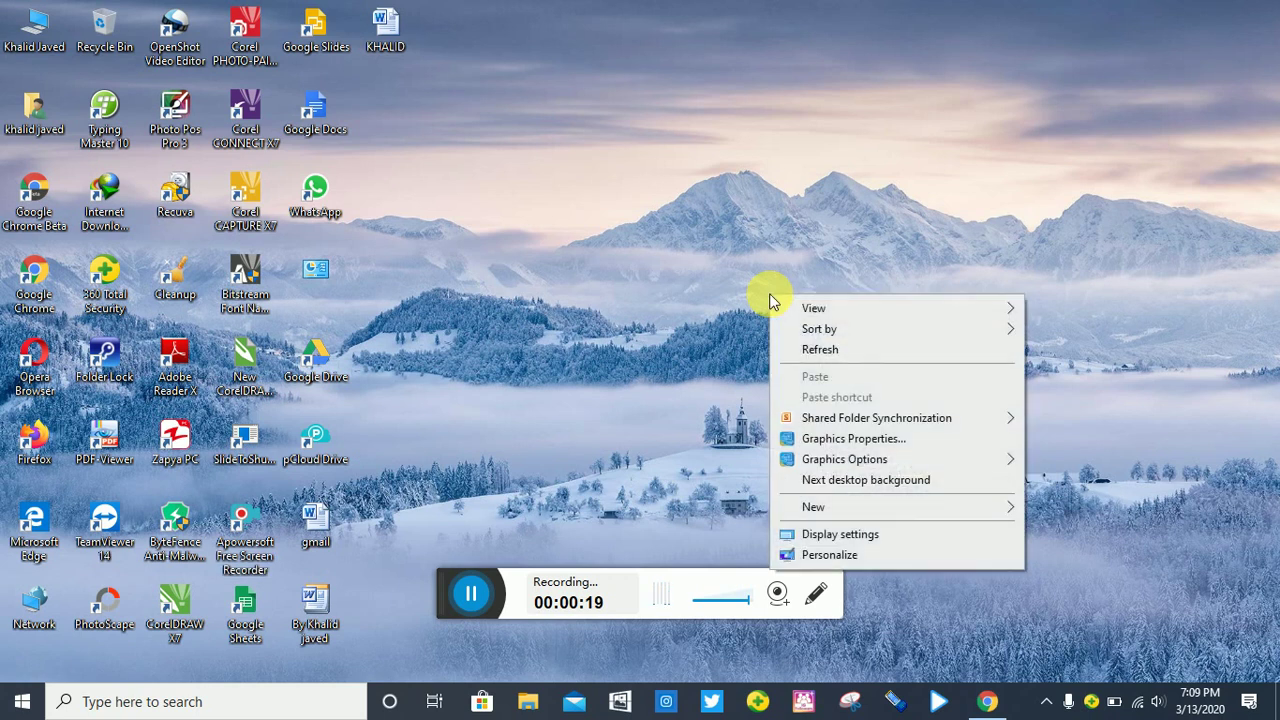
left_click(813, 352)
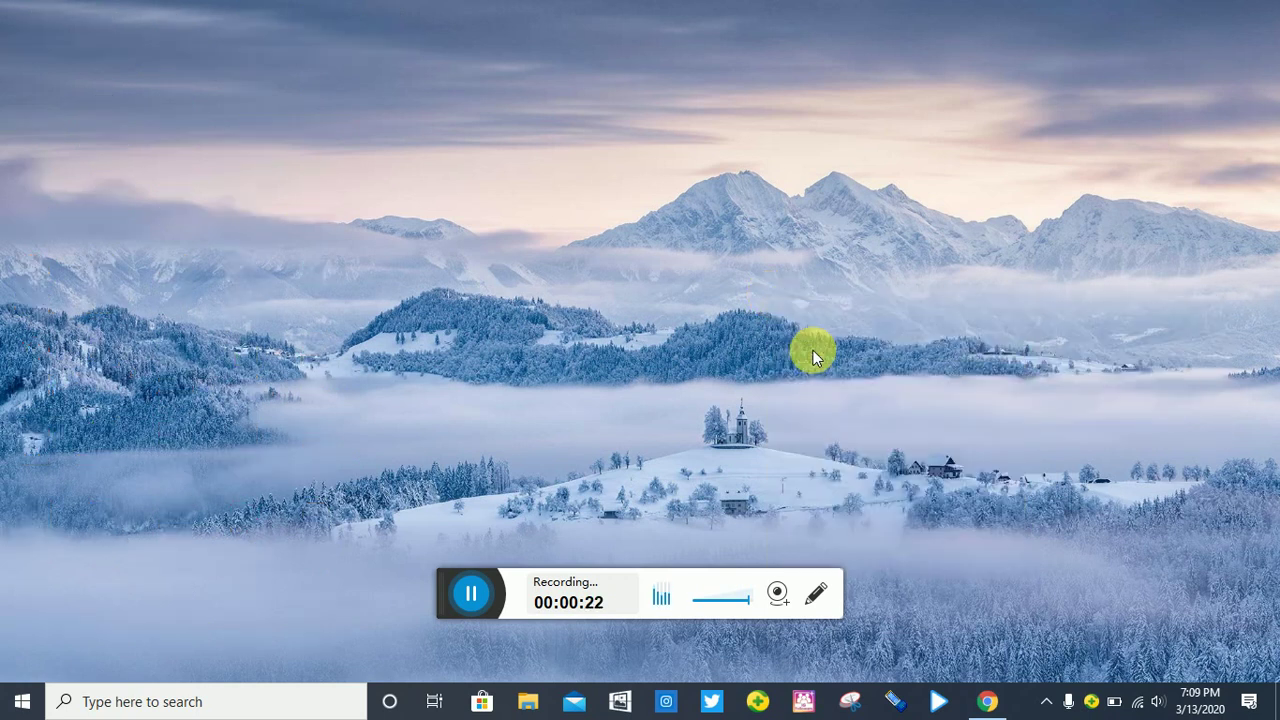
right_click(789, 220)
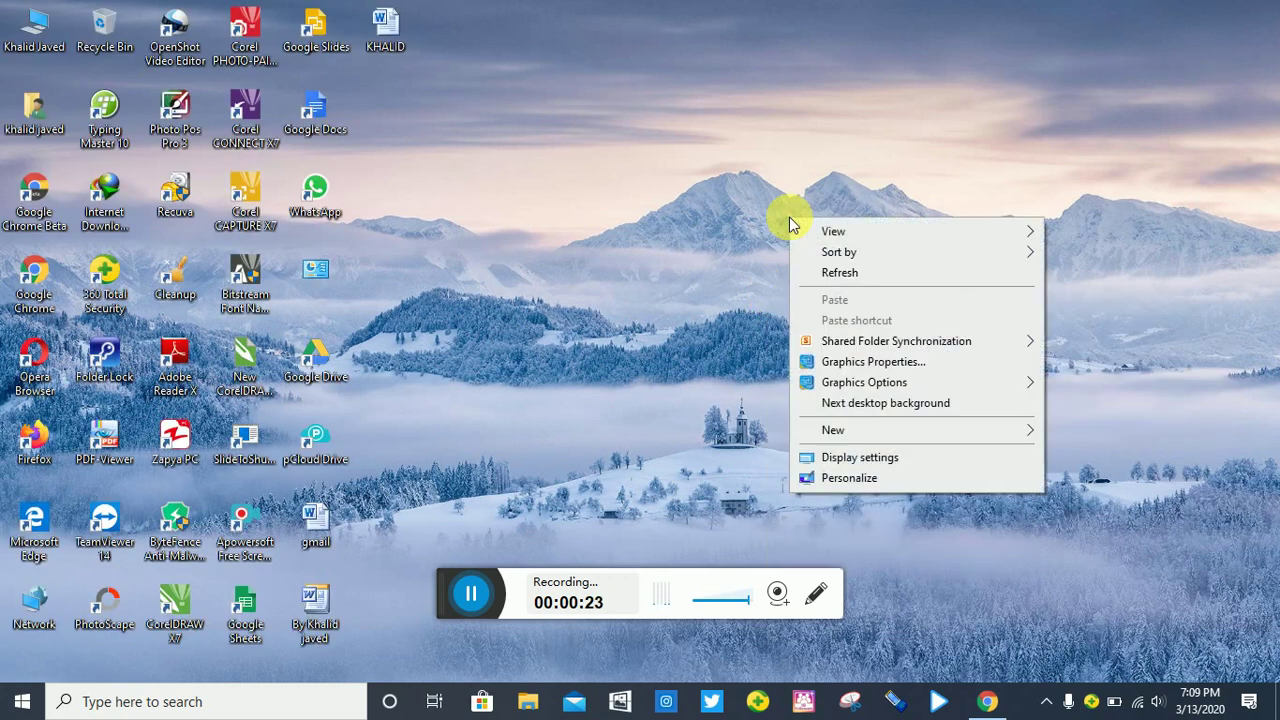
left_click(826, 270)
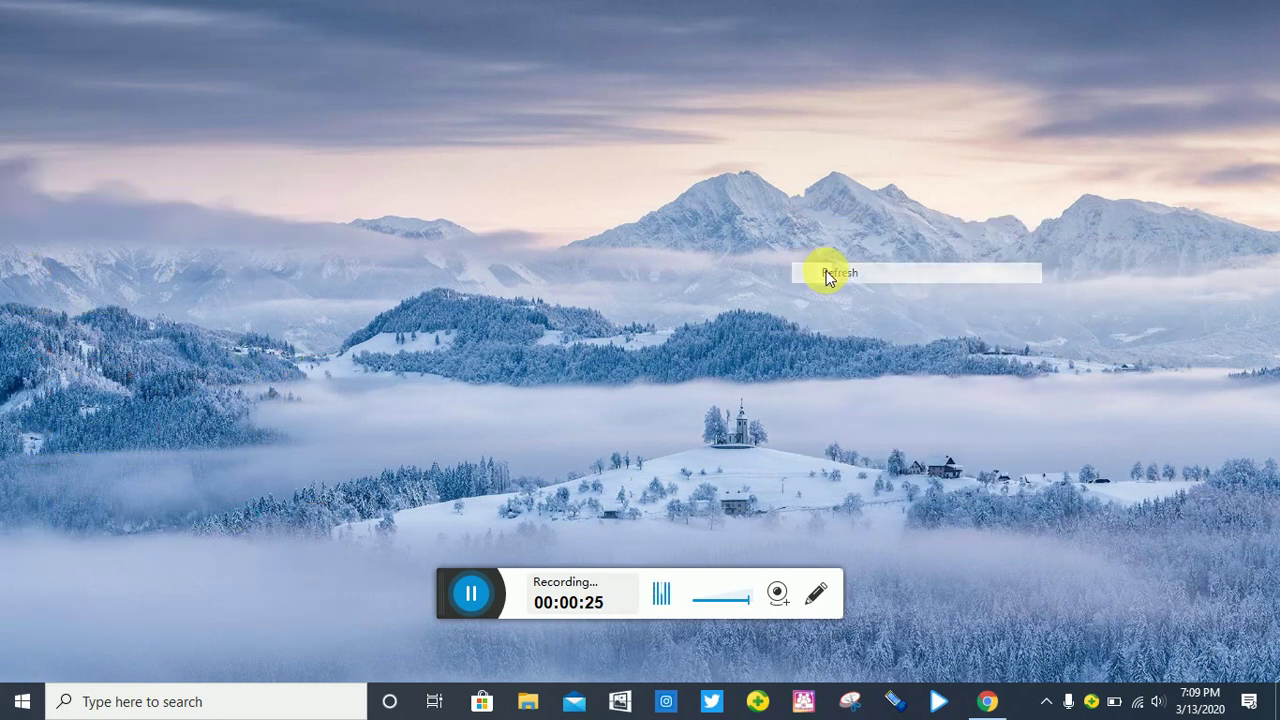
right_click(782, 170)
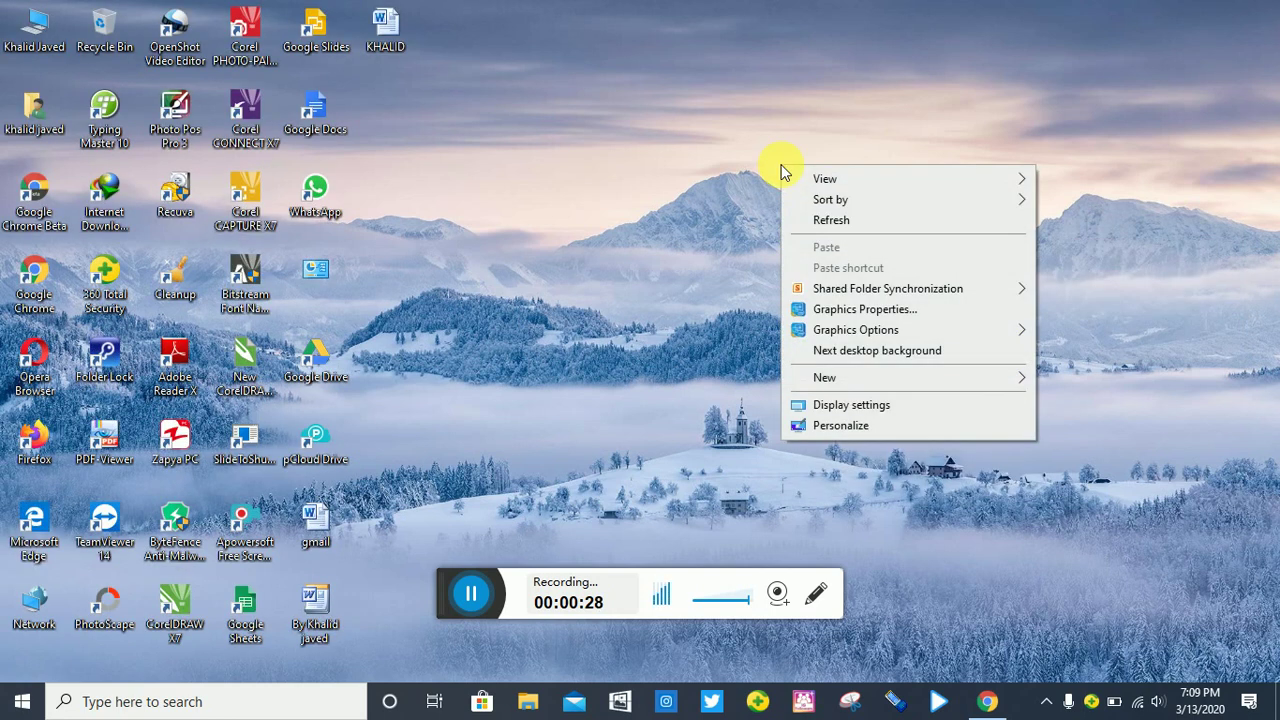
left_click(812, 220)
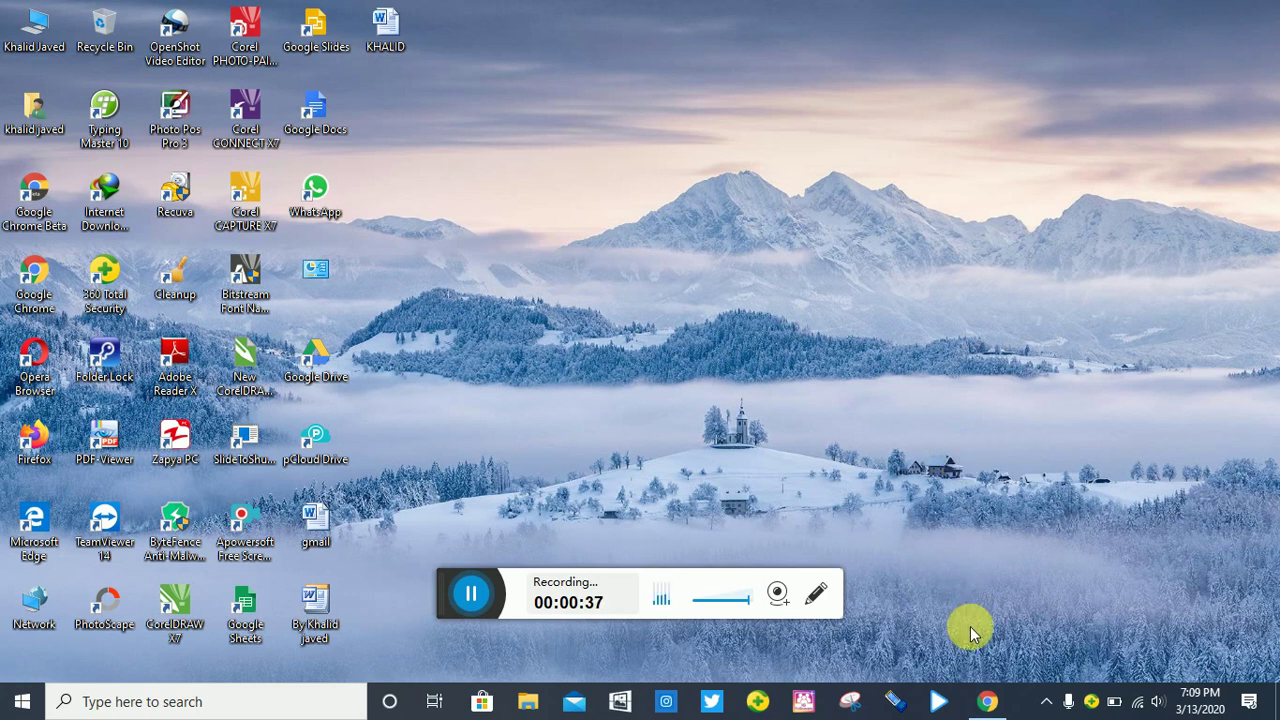
Bring the OmniVirt window forward from the Chrome taskbar and scroll up to the 3D PHOTO CREATOR heading
mouse_move(975, 706)
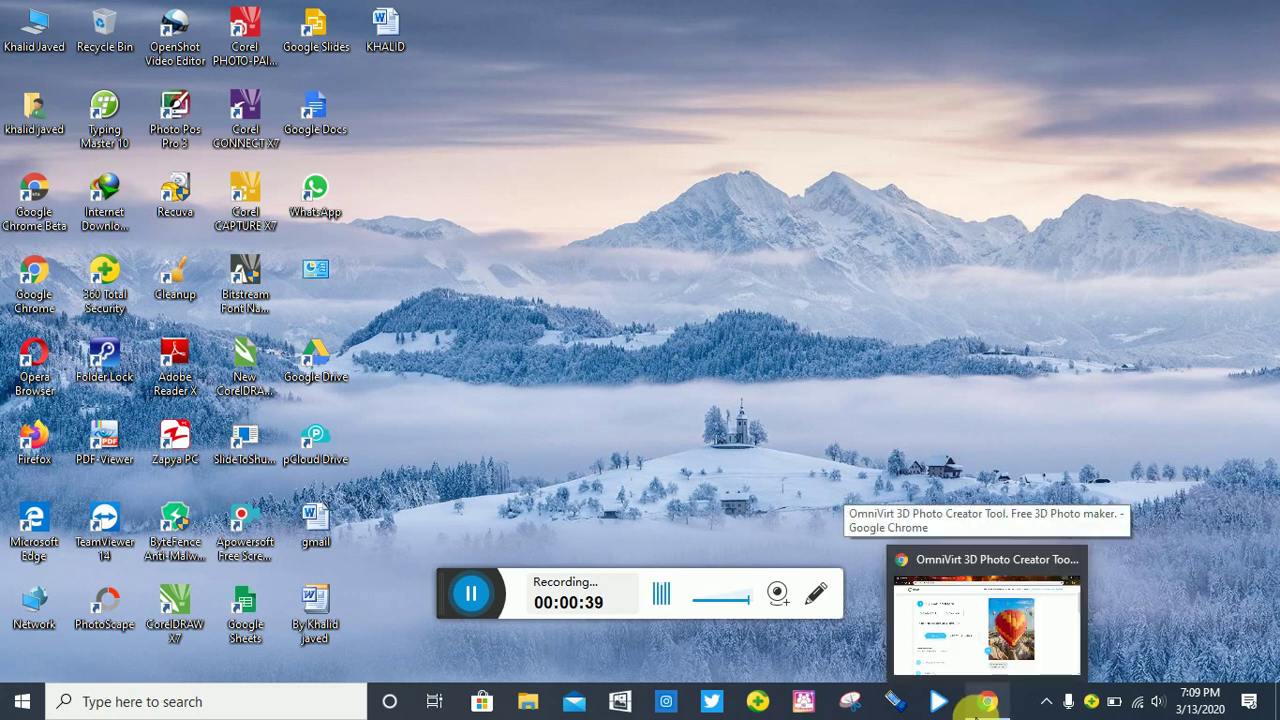
left_click(971, 660)
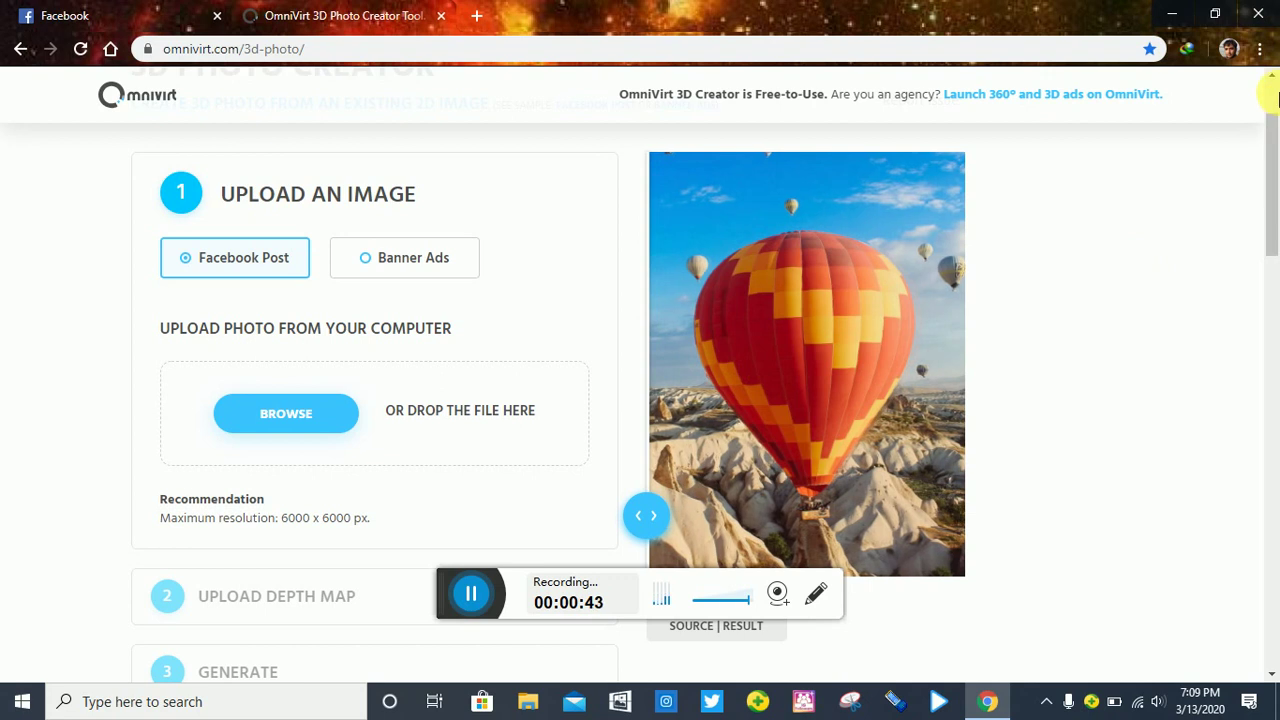
scroll(1274, 92, "up", 2)
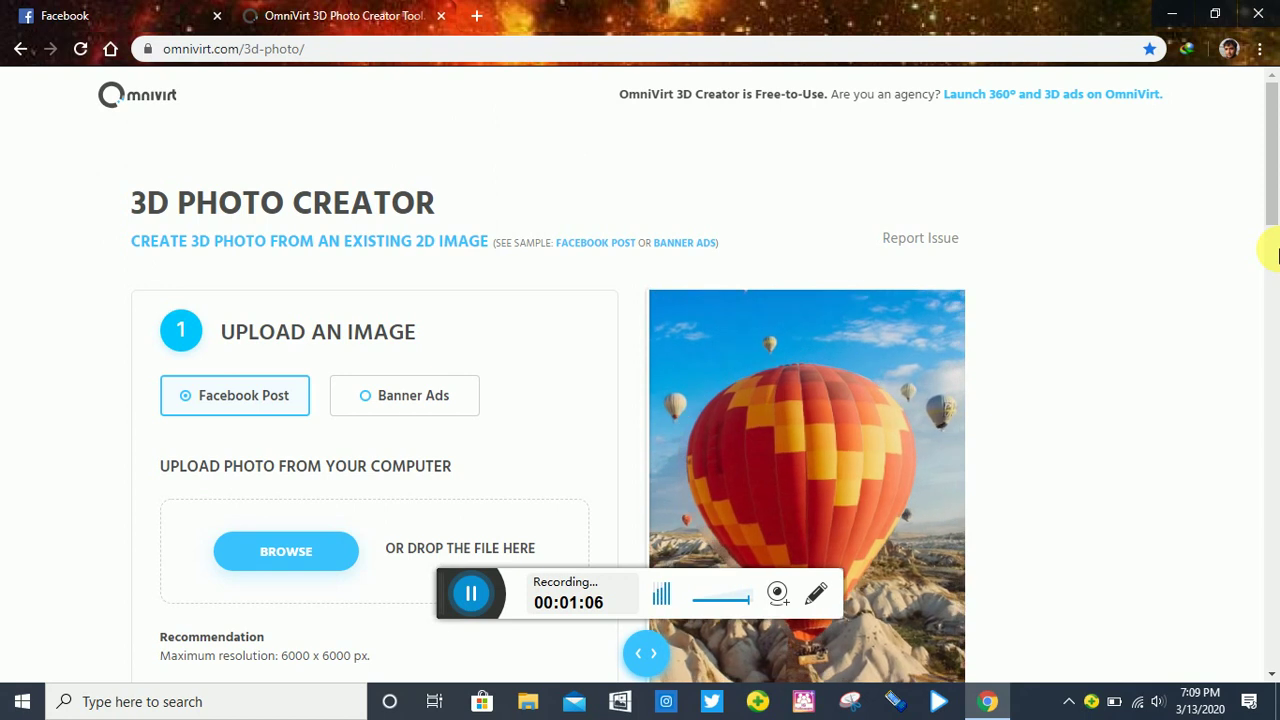
Browse for an image and open the Documents > cricket folder
left_click(305, 548)
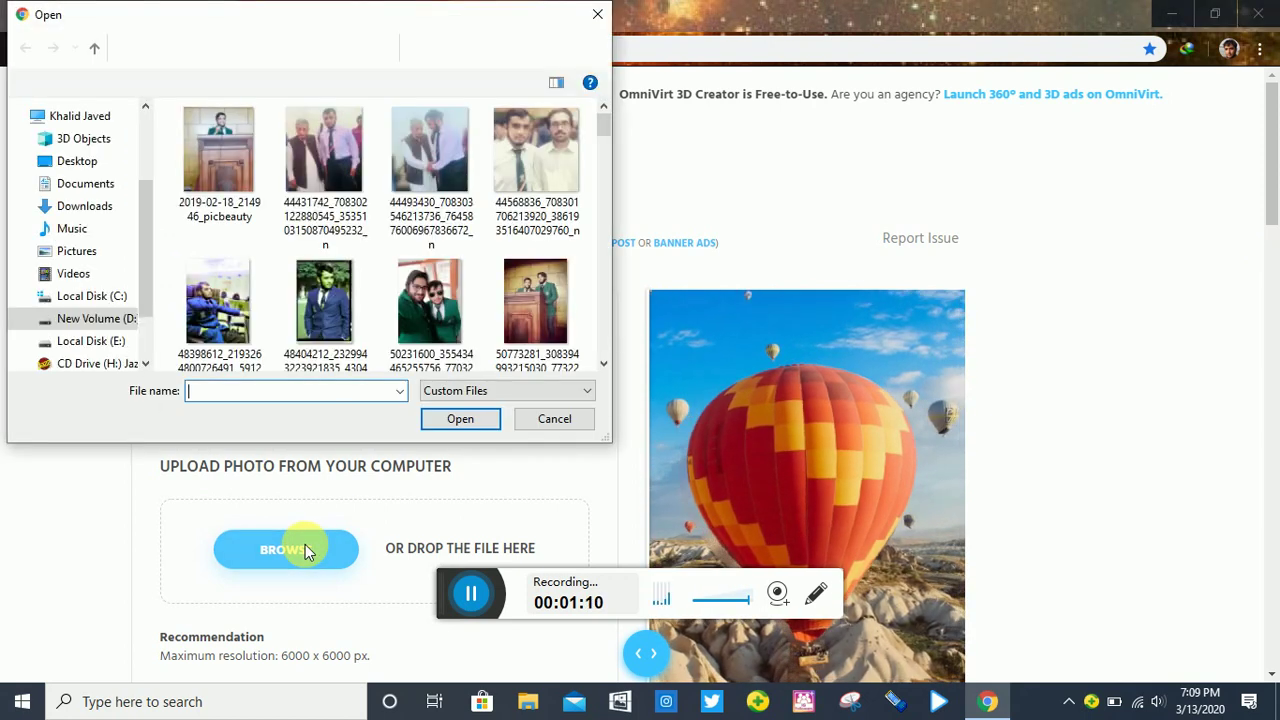
left_click(106, 185)
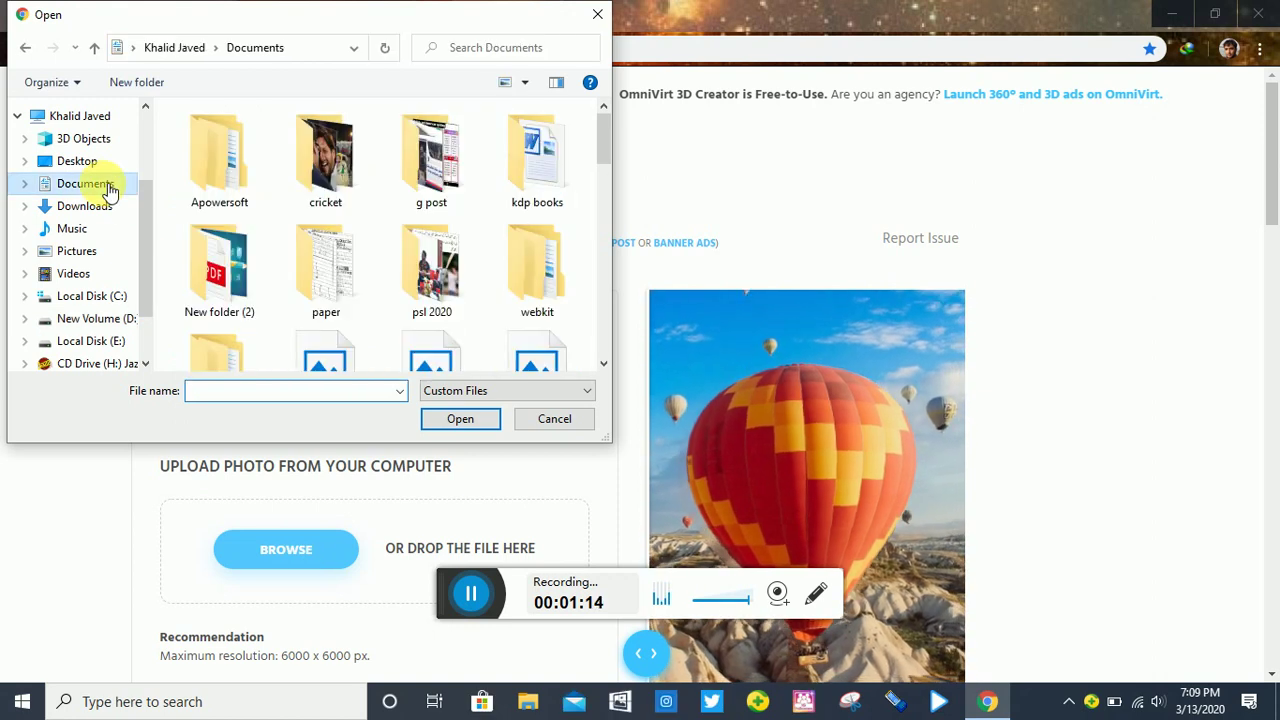
left_click(316, 172)
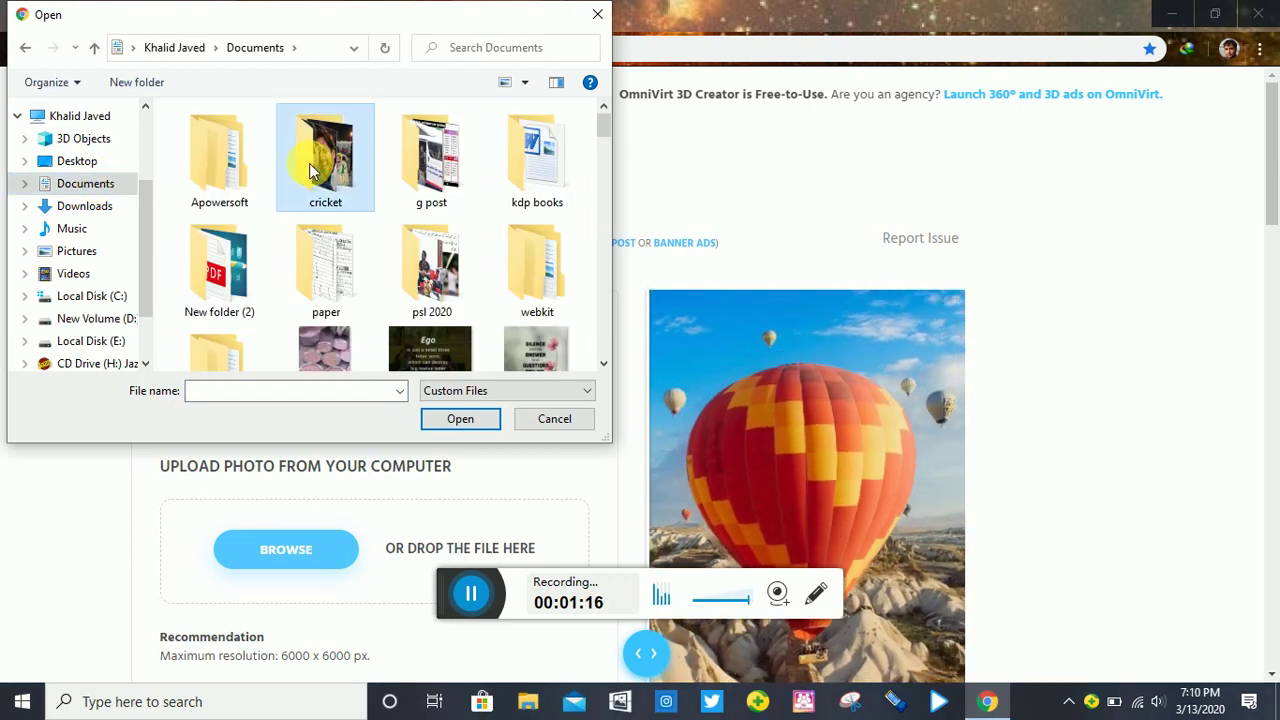
double_click(312, 170)
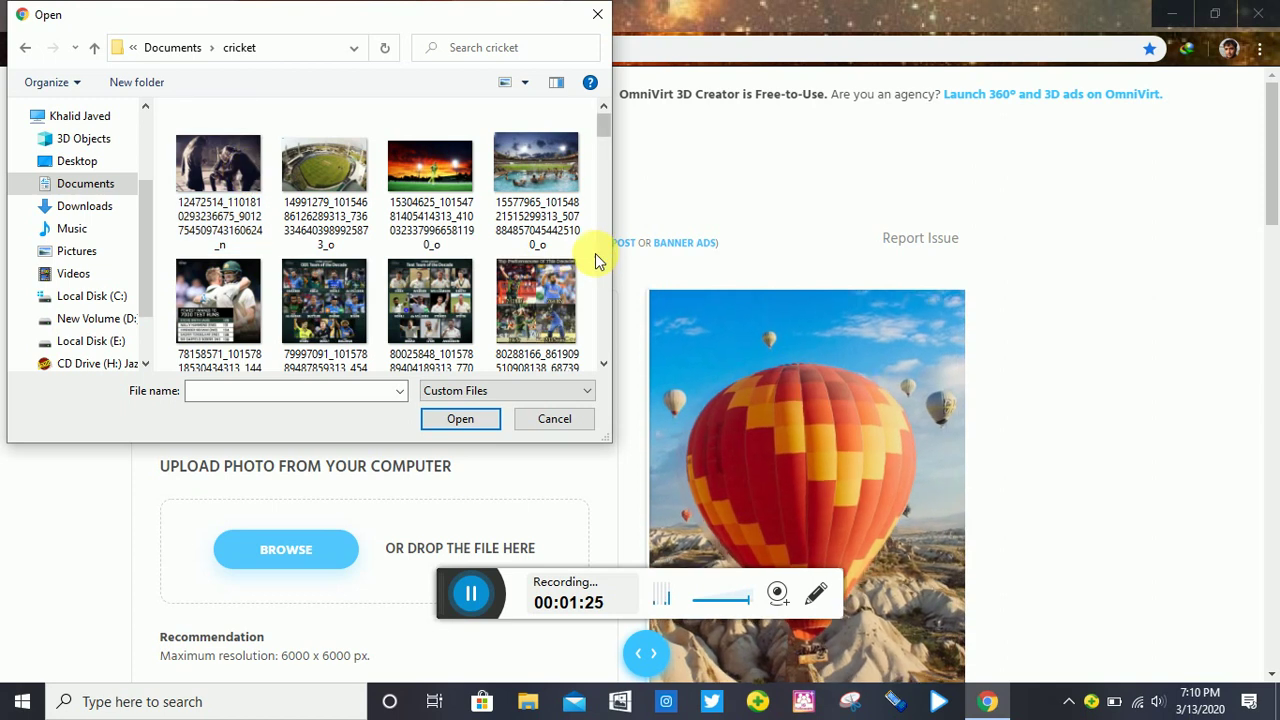
Find the portrait of the man in the blue shirt and upload it
scroll(607, 253, "down", 1)
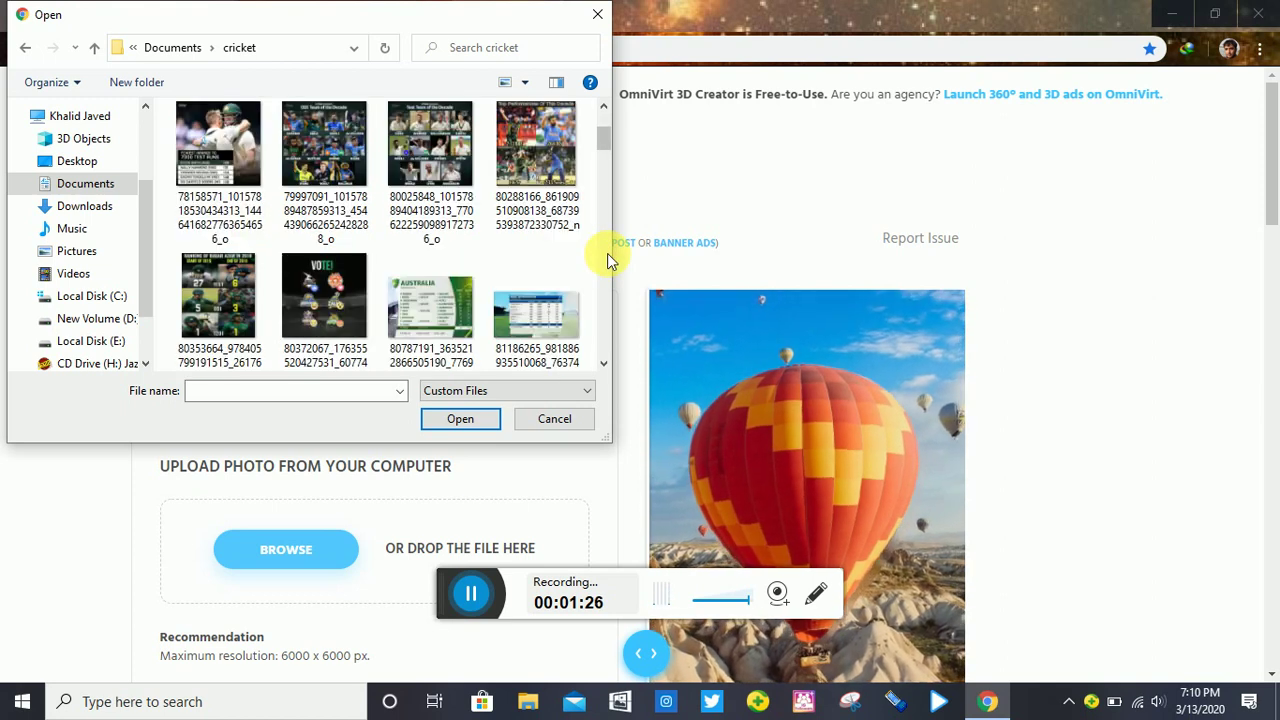
scroll(607, 253, "down", 1)
scroll(607, 253, "down", 1)
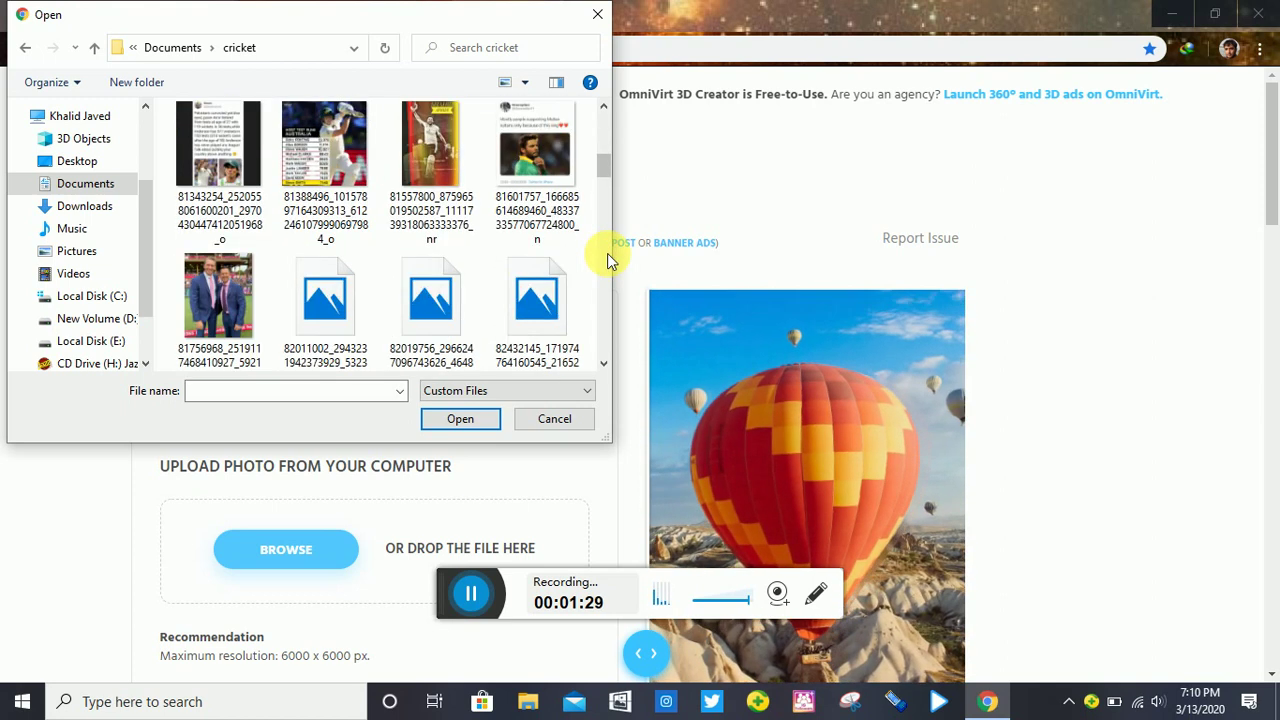
scroll(607, 253, "down", 1)
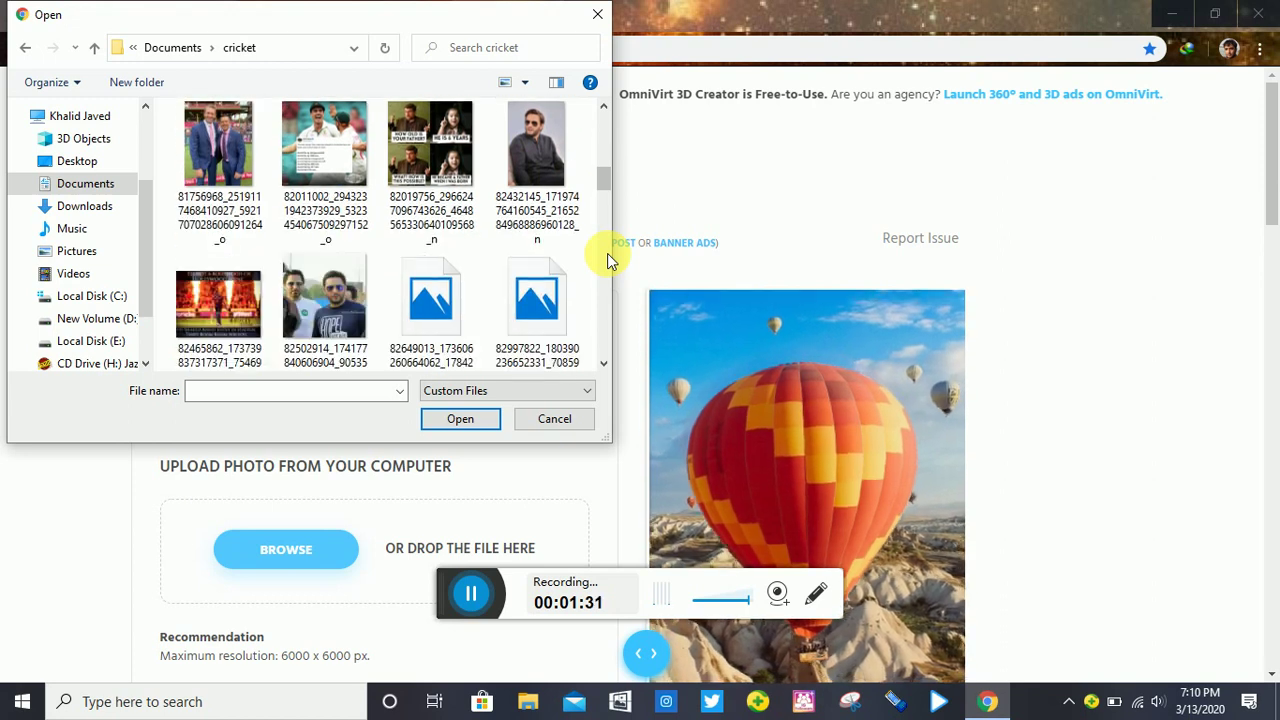
scroll(607, 253, "down", 1)
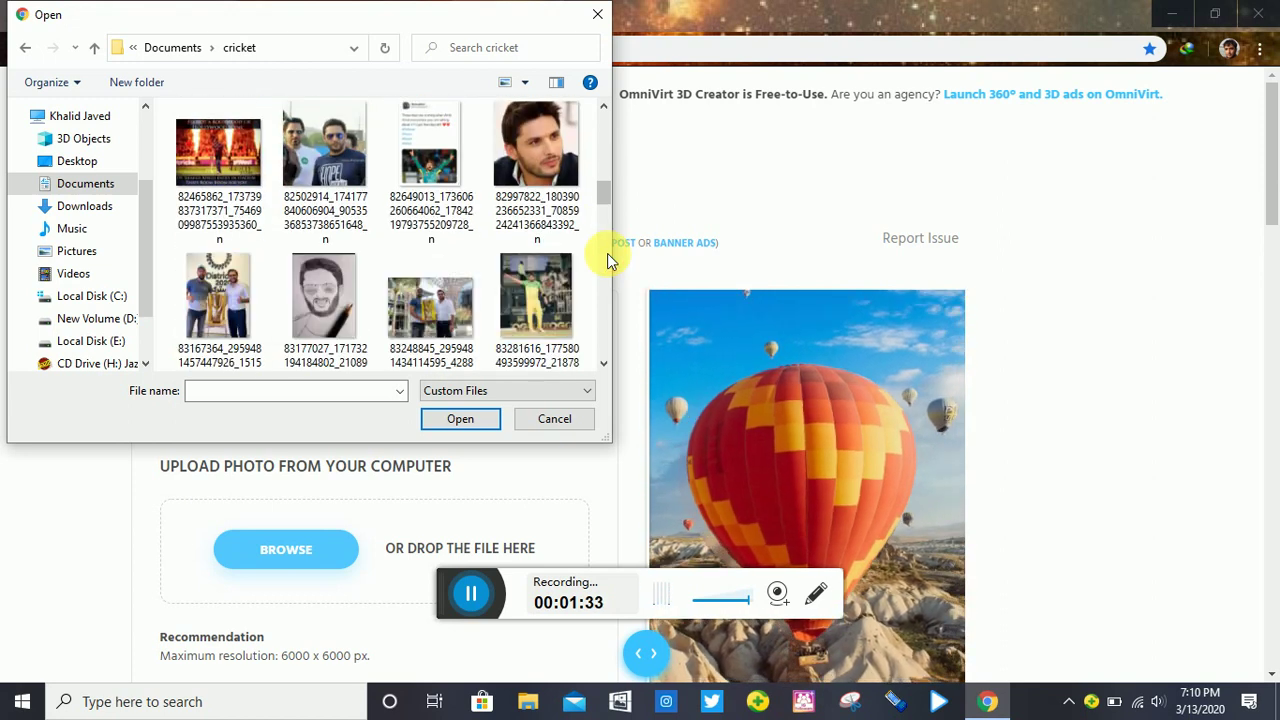
scroll(607, 253, "down", 1)
scroll(607, 253, "down", 1)
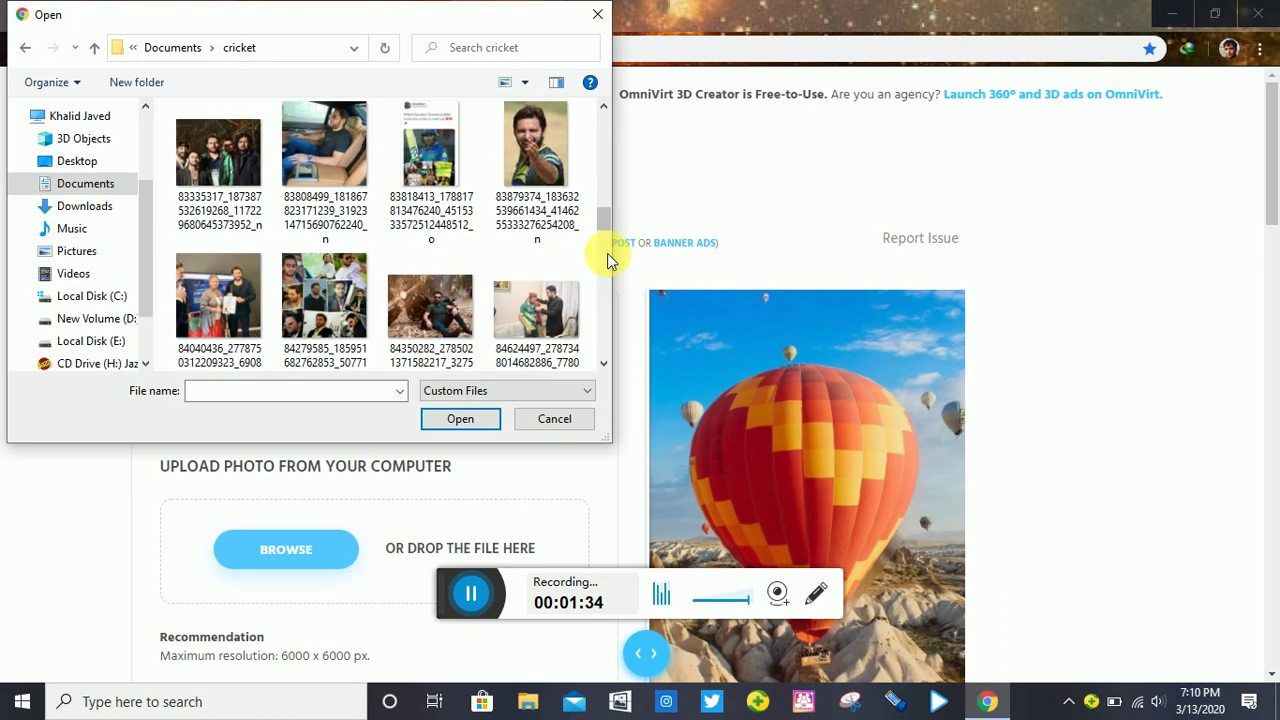
scroll(607, 268, "down", 1)
scroll(607, 268, "down", 1)
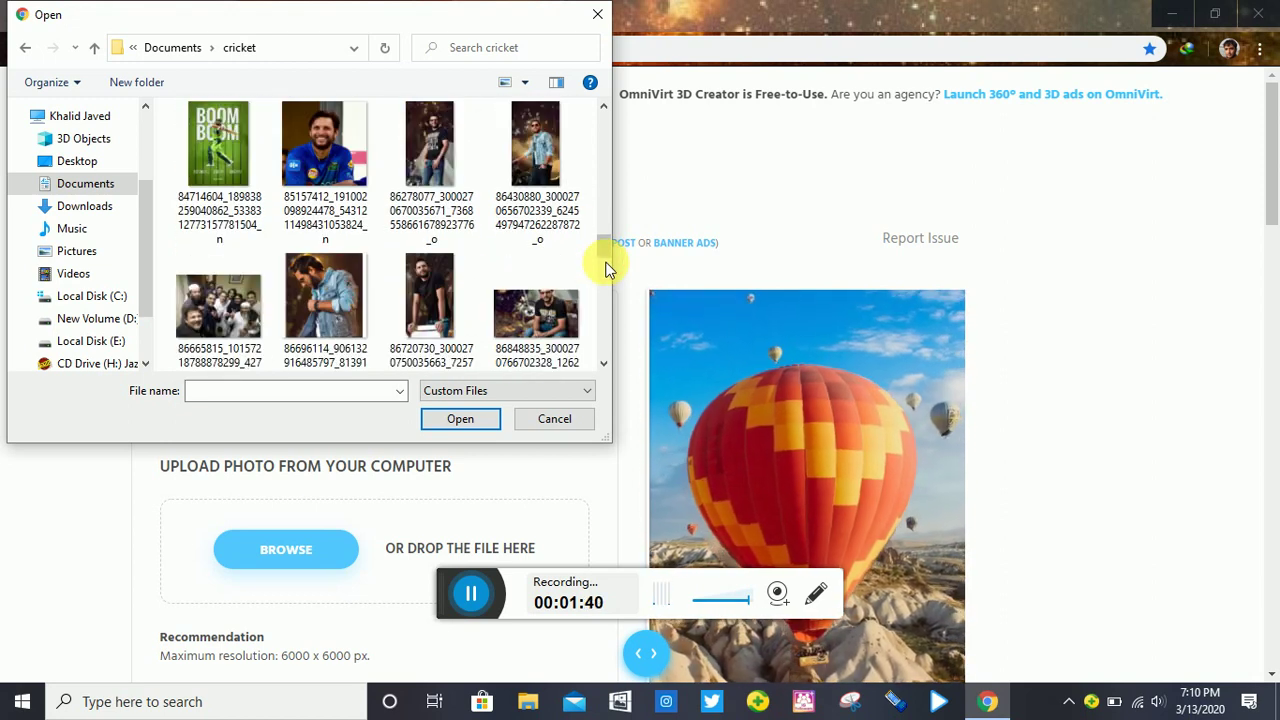
left_click(325, 161)
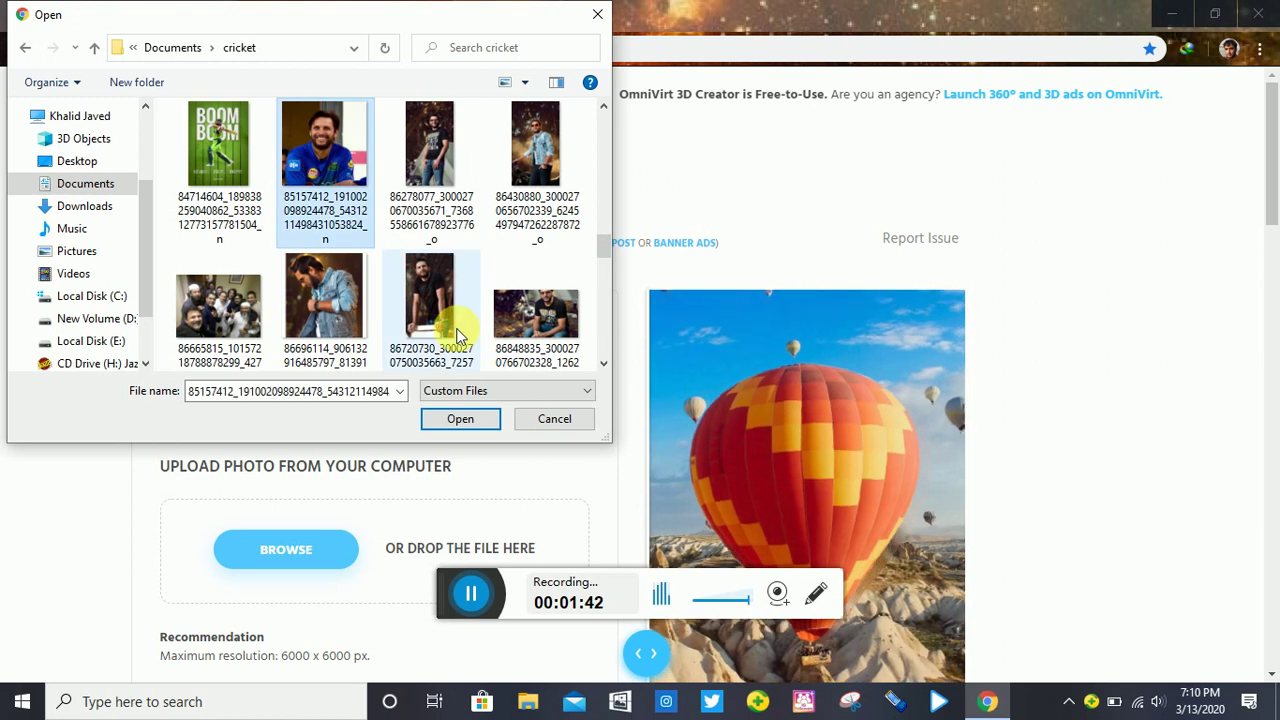
left_click(475, 424)
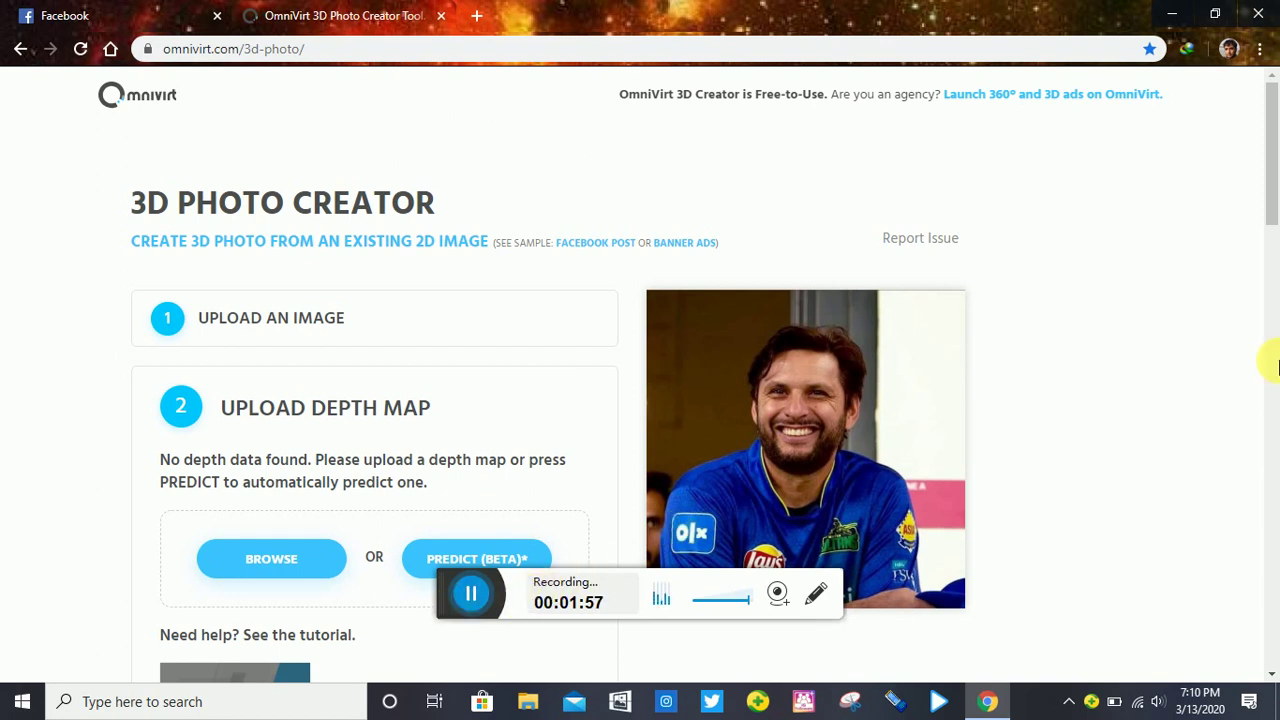
Run PREDICT (BETA) to generate a depth map for the uploaded cricket portrait
scroll(1277, 366, "down", 5)
scroll(1275, 140, "up", 5)
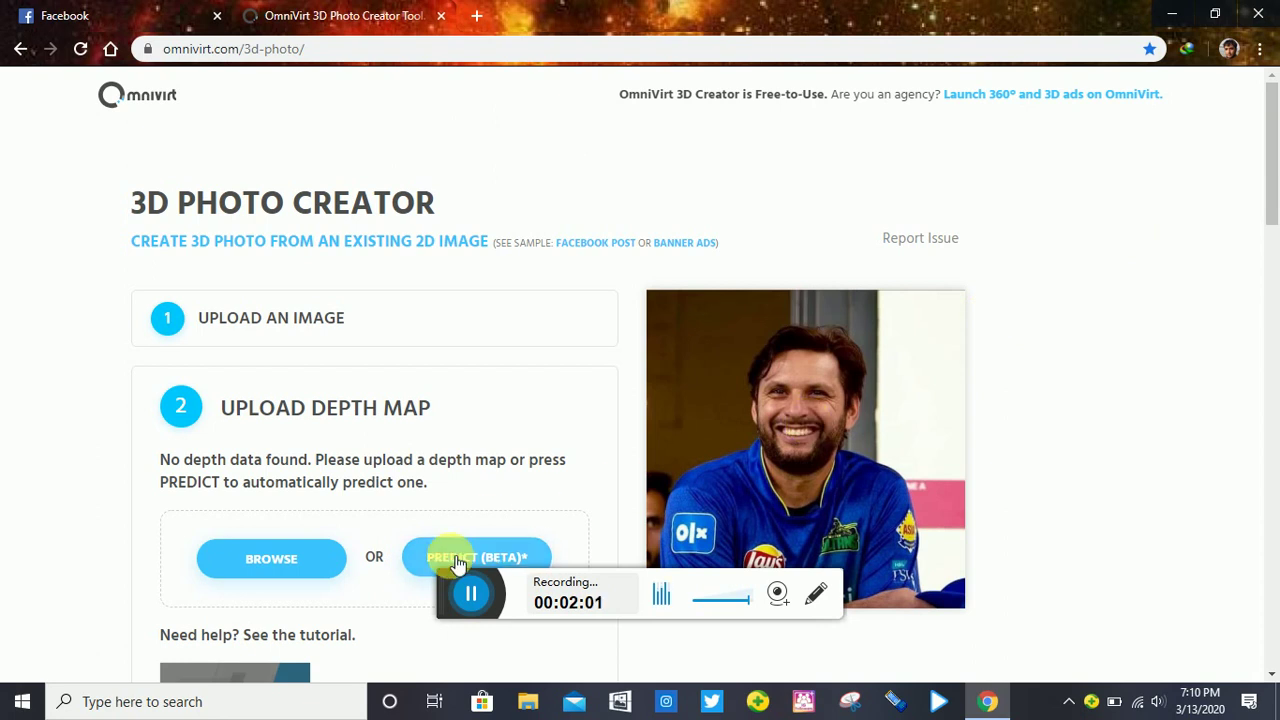
left_click(464, 579)
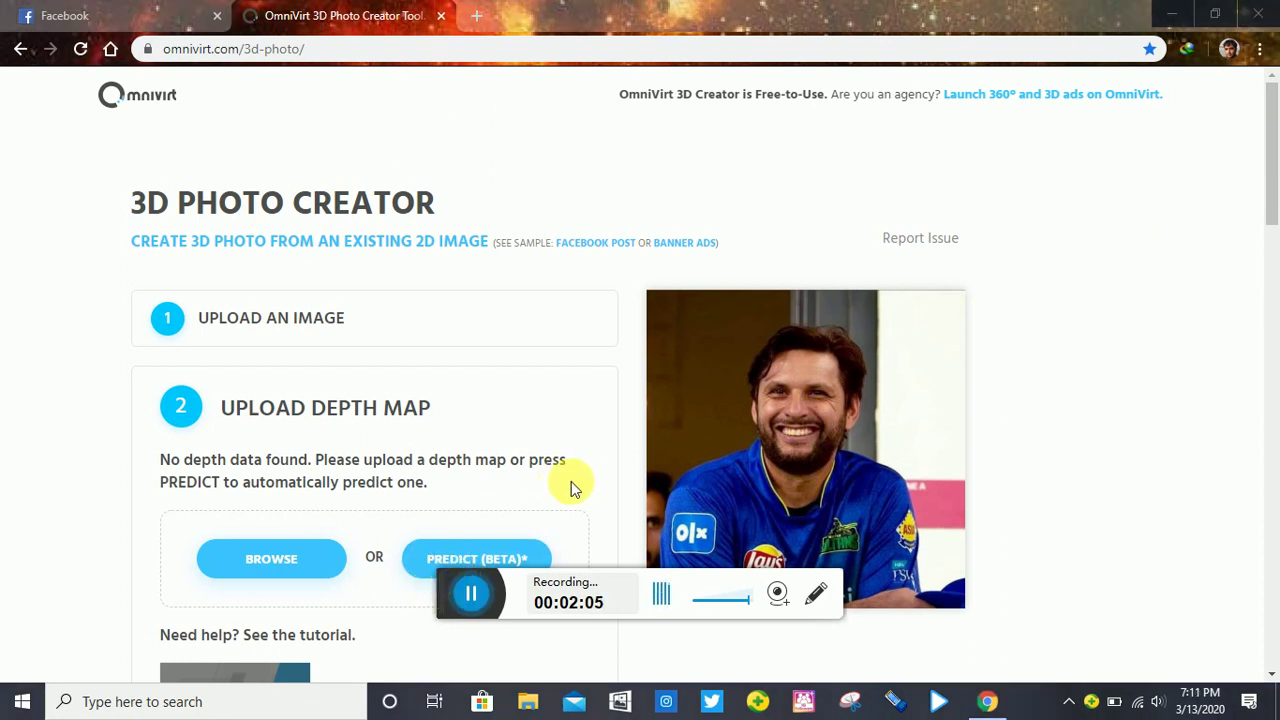
left_click(439, 555)
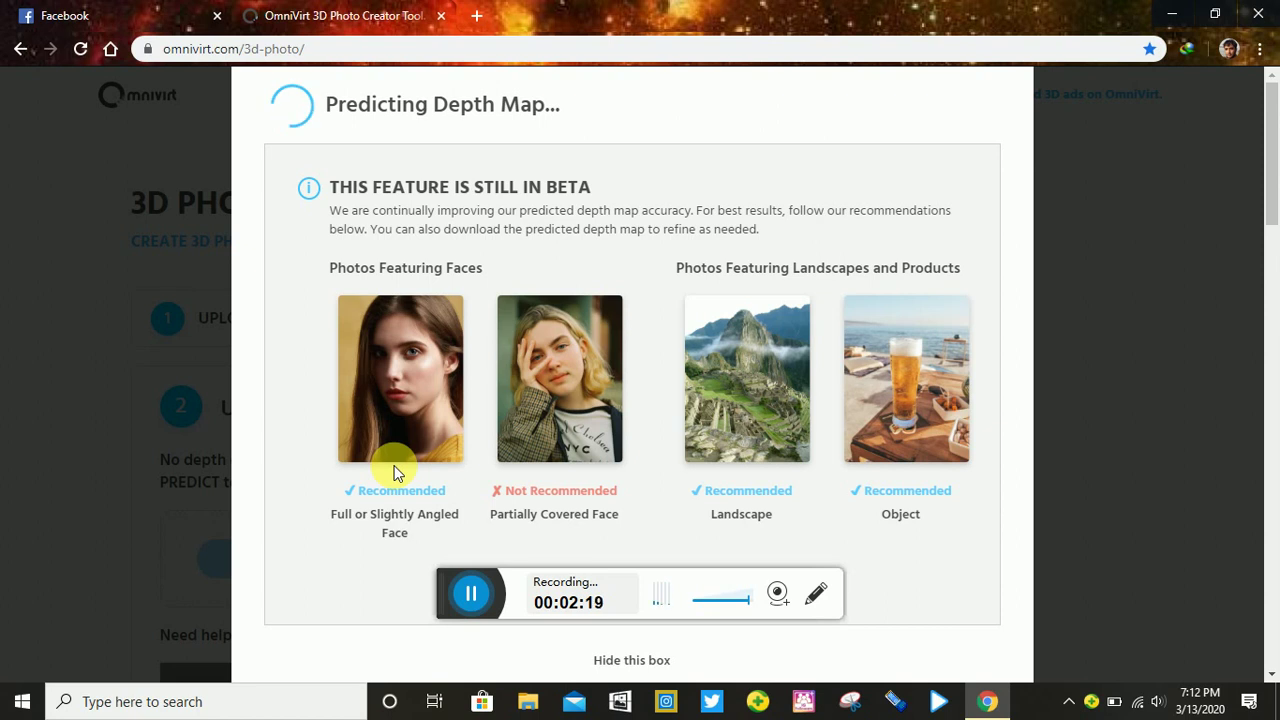
left_click(472, 594)
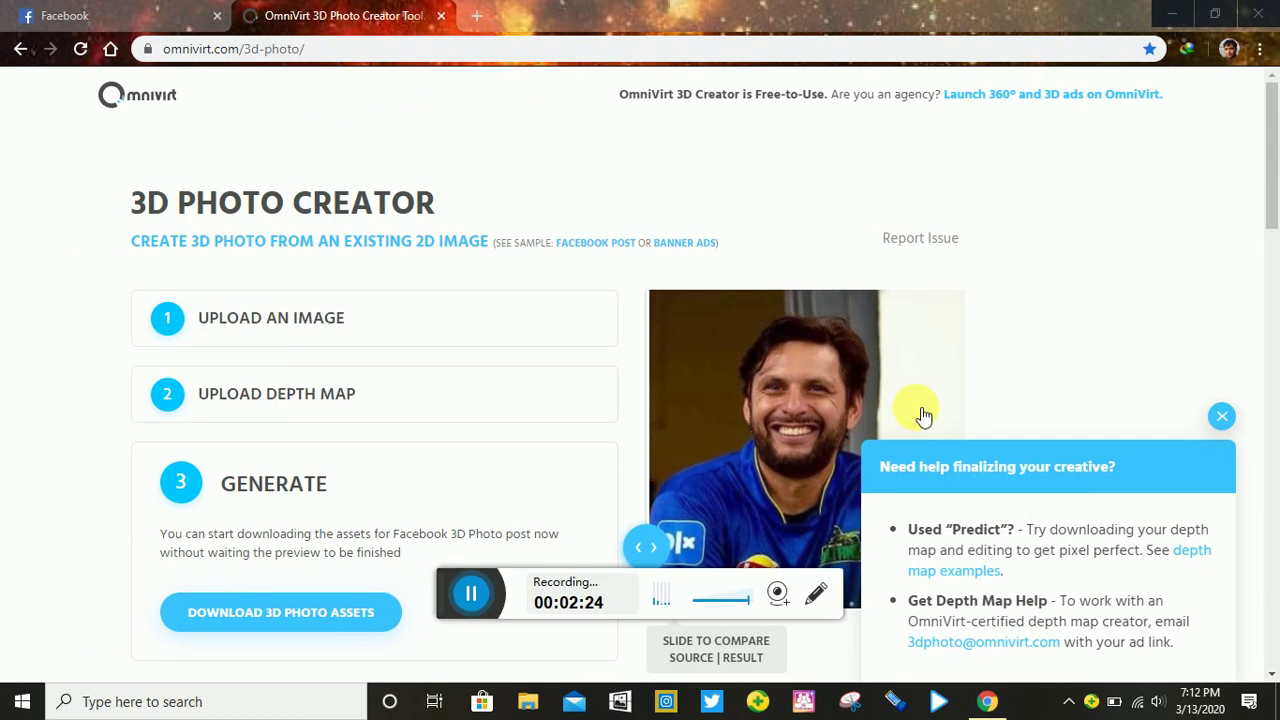
Dismiss the help popup and save the 3D photo assets as image.zip in 3D Objects
left_click(1224, 420)
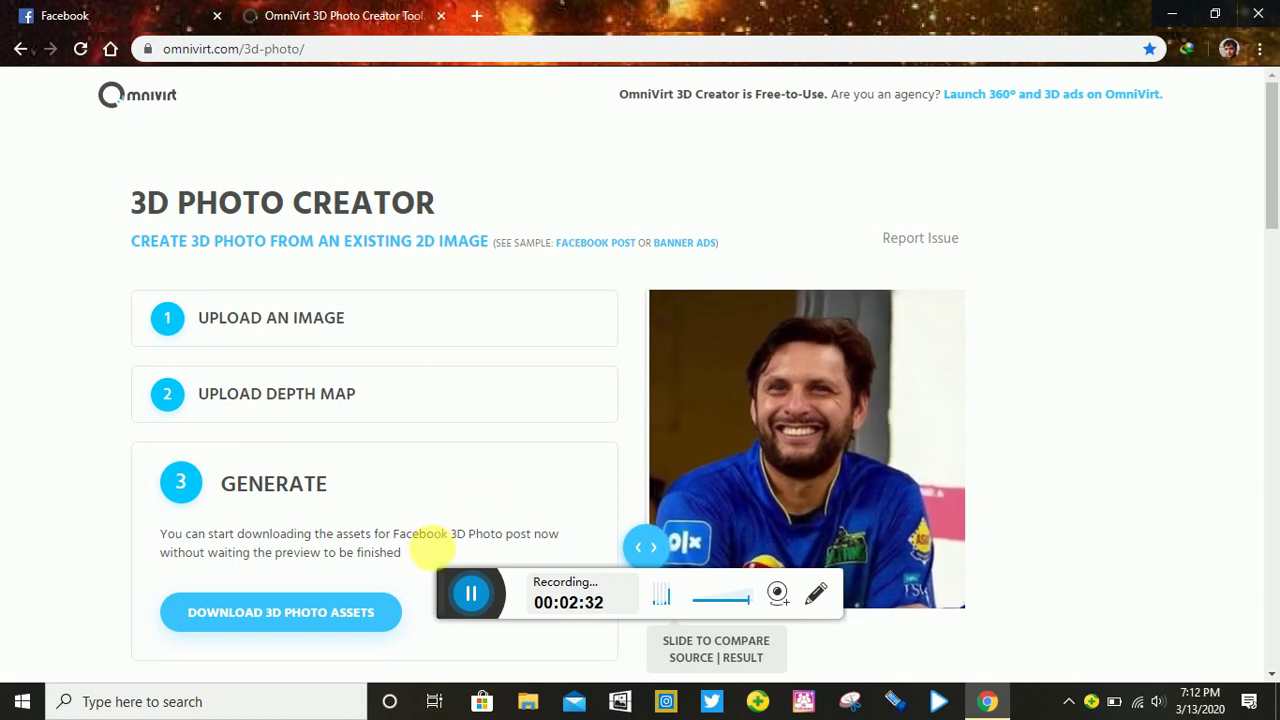
left_click(310, 612)
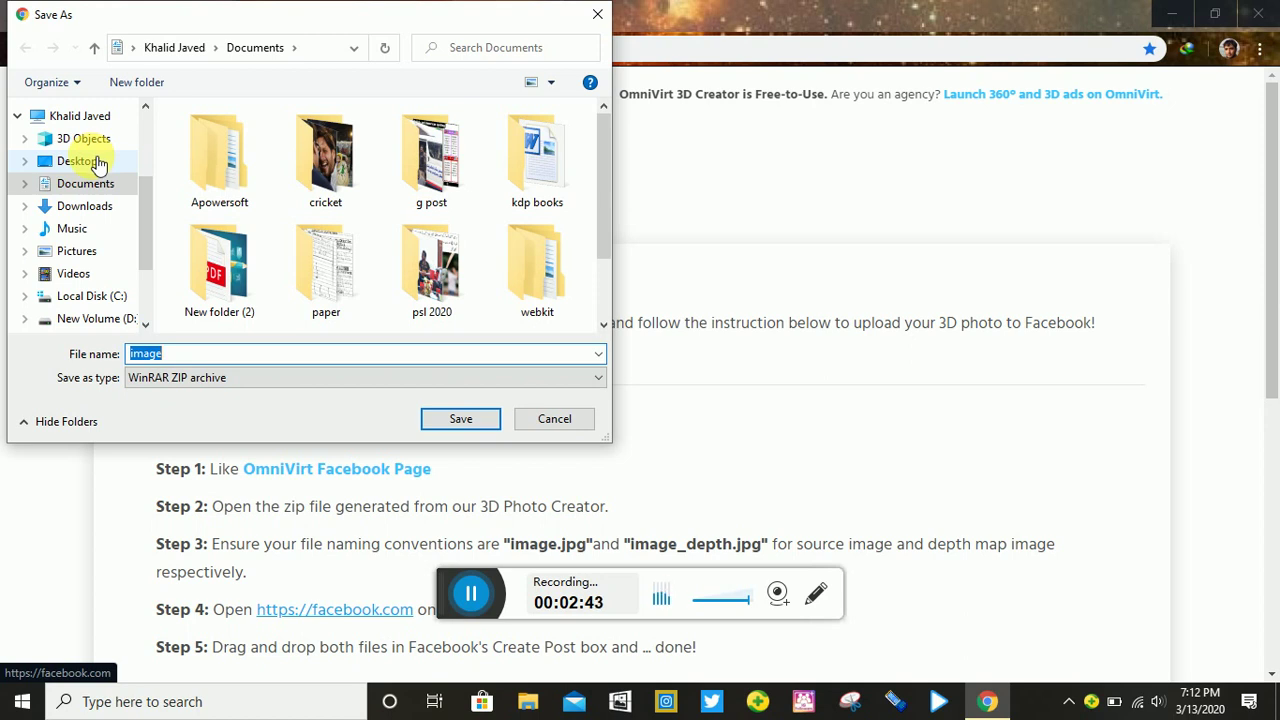
left_click(80, 161)
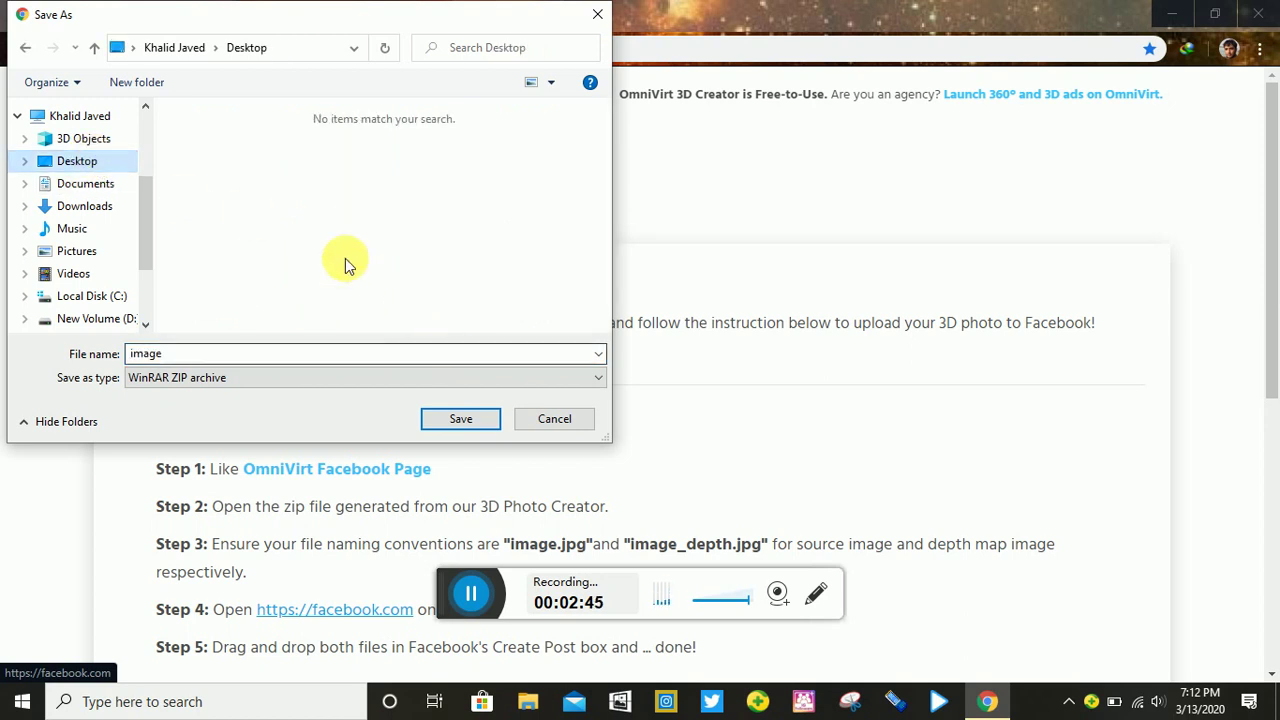
left_click(94, 141)
left_click(453, 424)
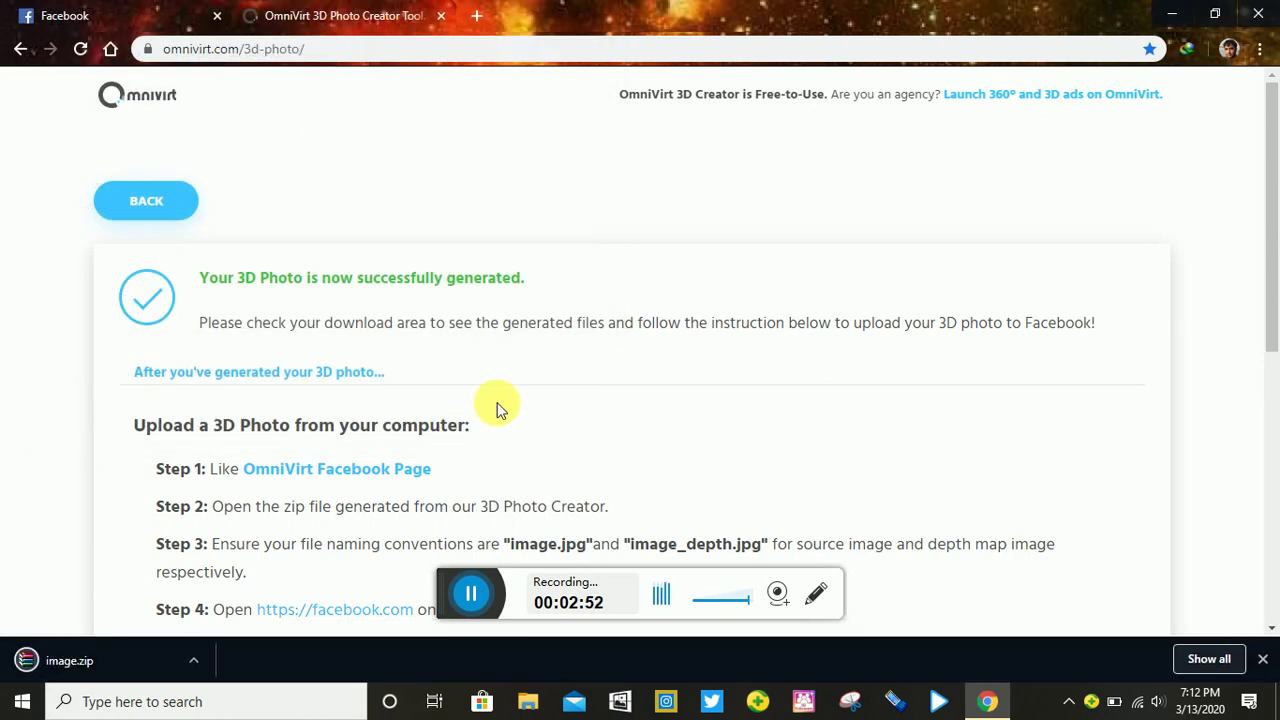
Load the Facebook home feed, dismiss the image.zip download bar, then minimize Chrome from the OmniVirt tab
left_click(146, 16)
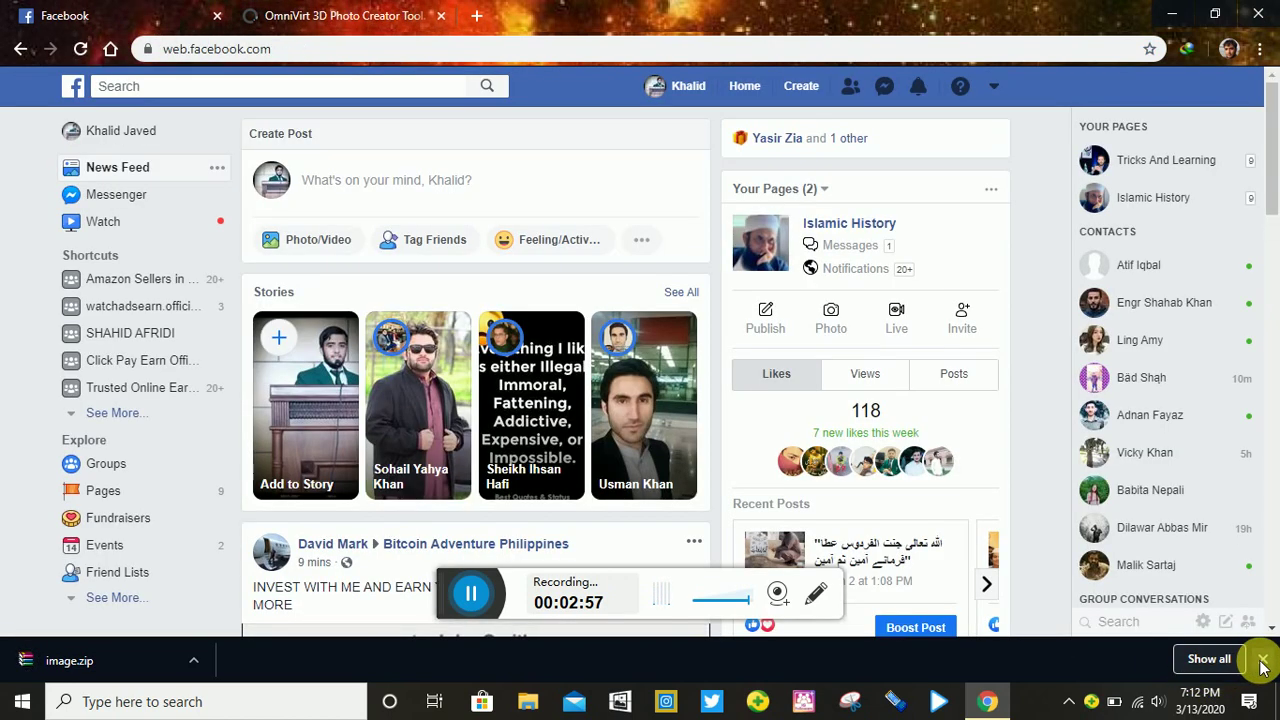
left_click(1262, 660)
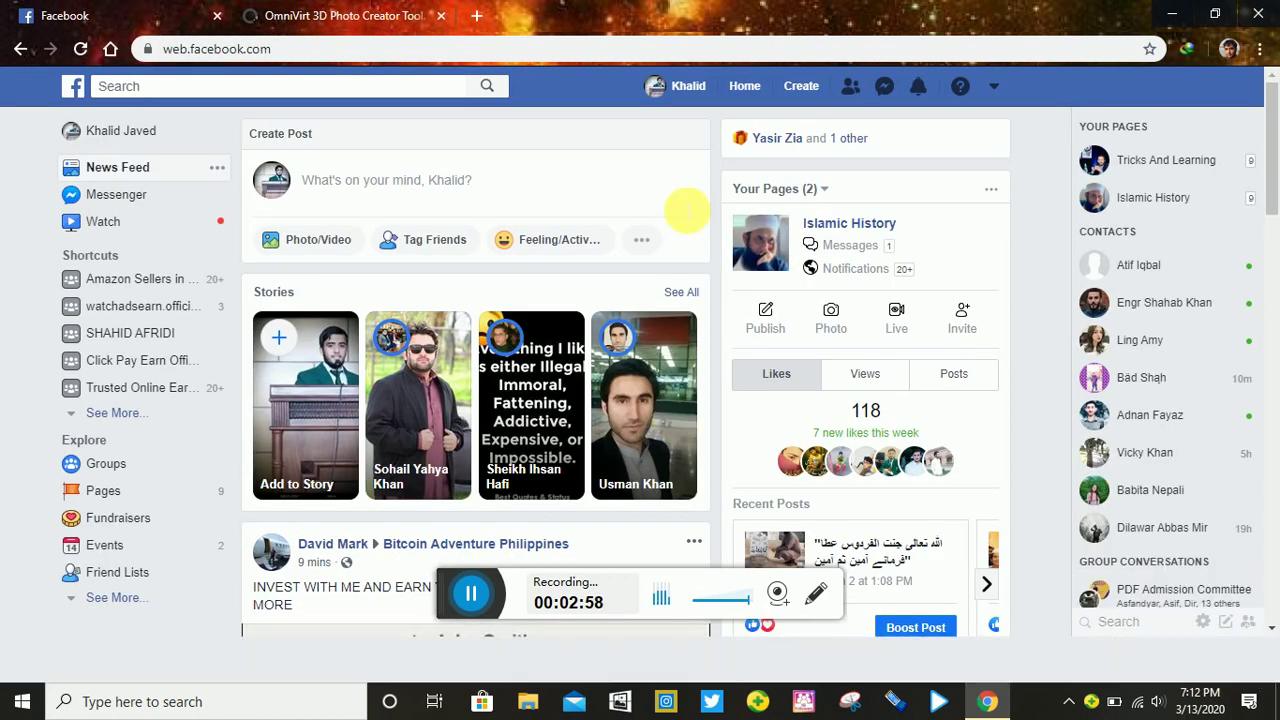
left_click(760, 90)
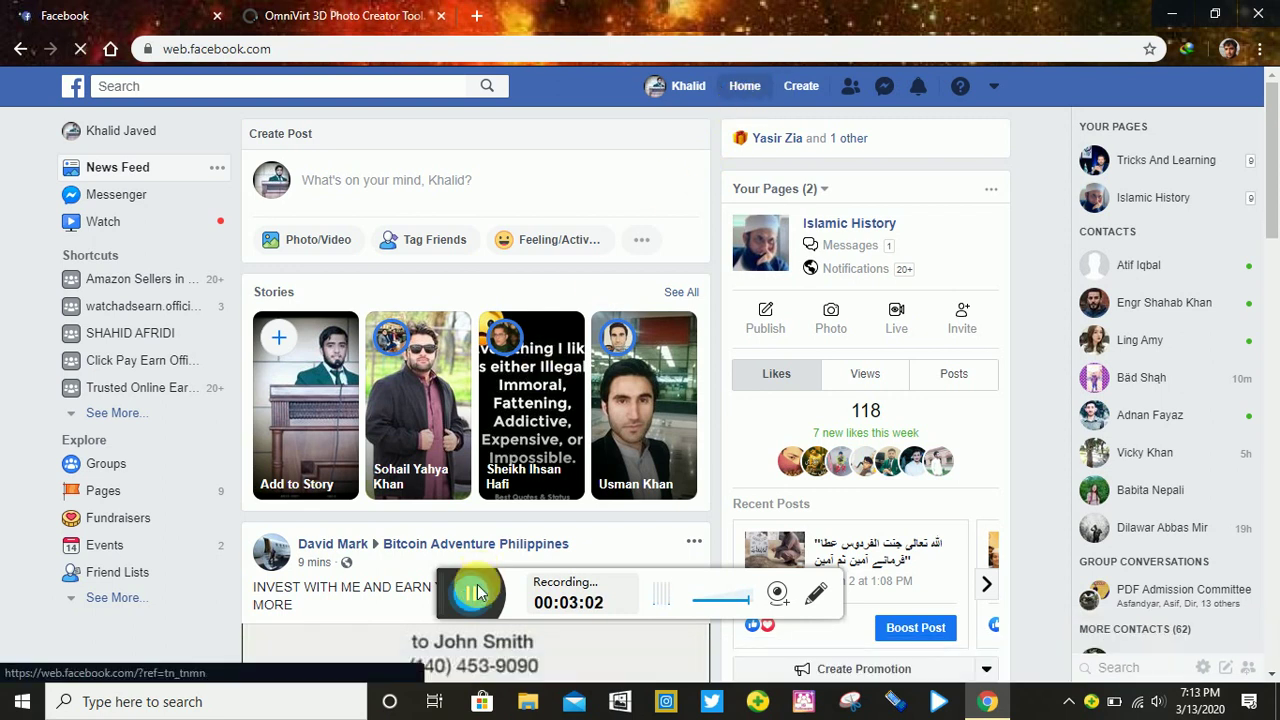
key("ctrl+Tab")
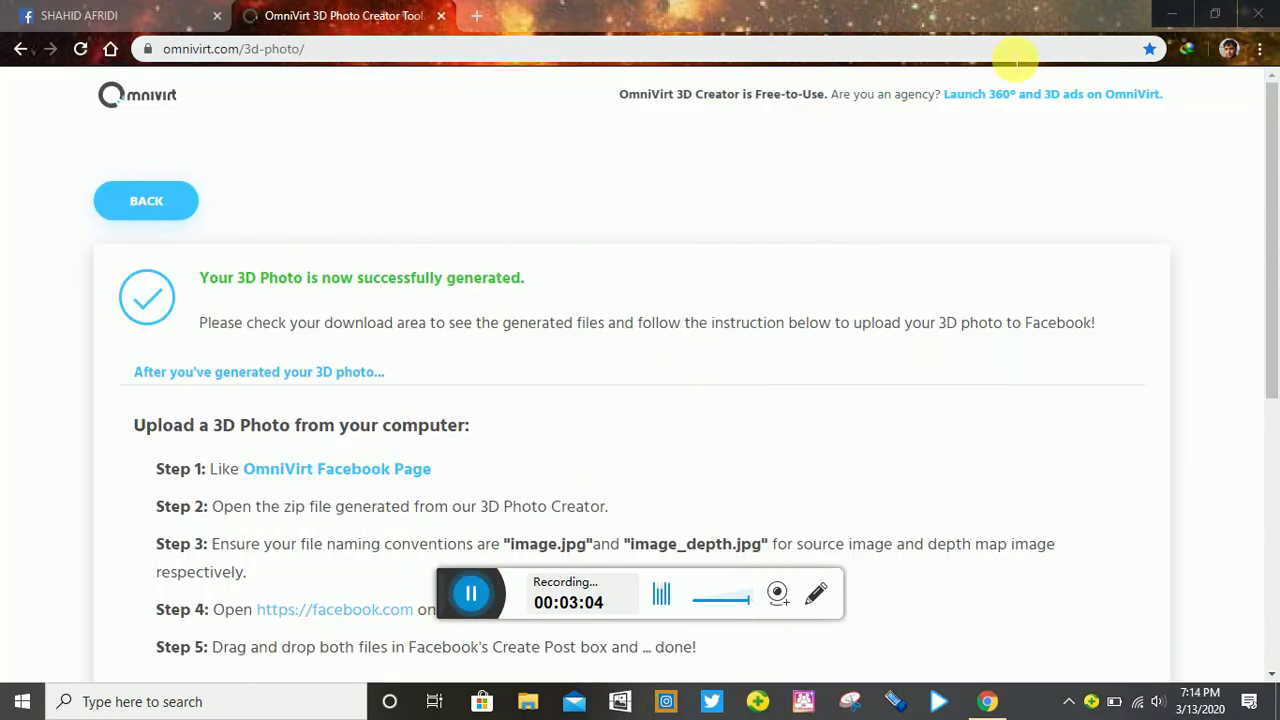
left_click(1172, 12)
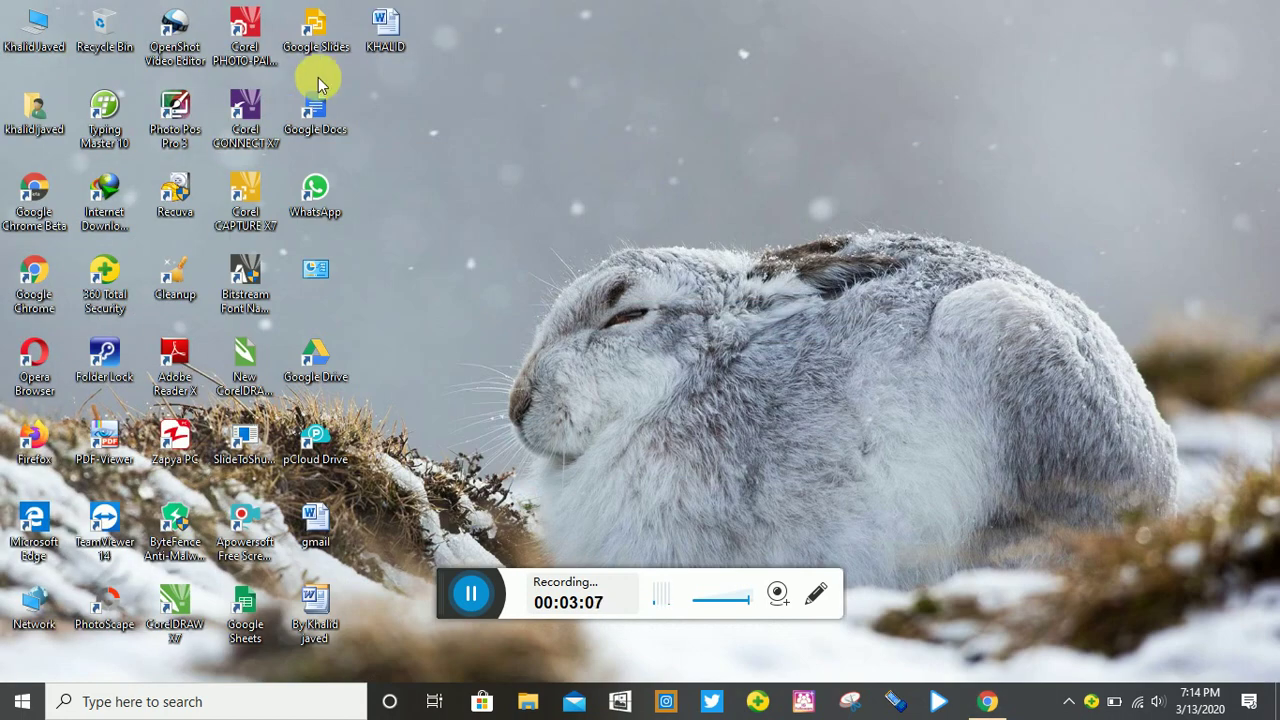
Open This PC > 3D Objects, refresh it, and right-click the image archive
double_click(50, 46)
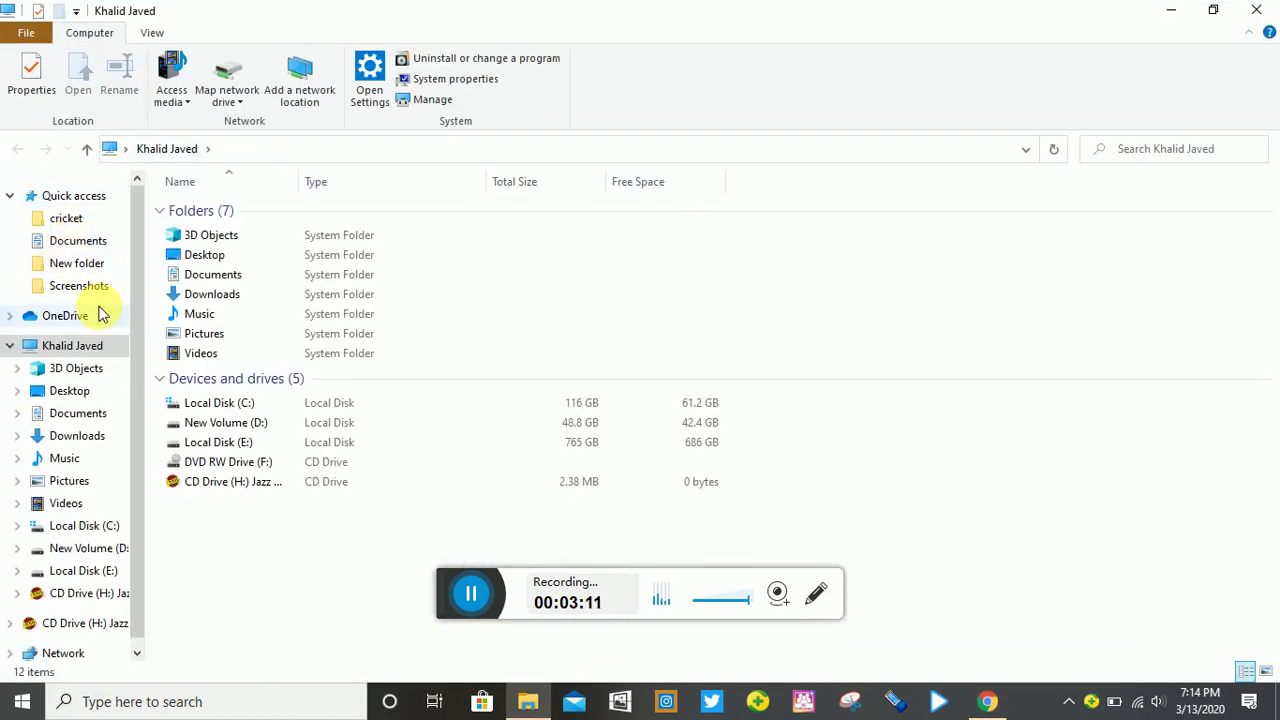
left_click(221, 242)
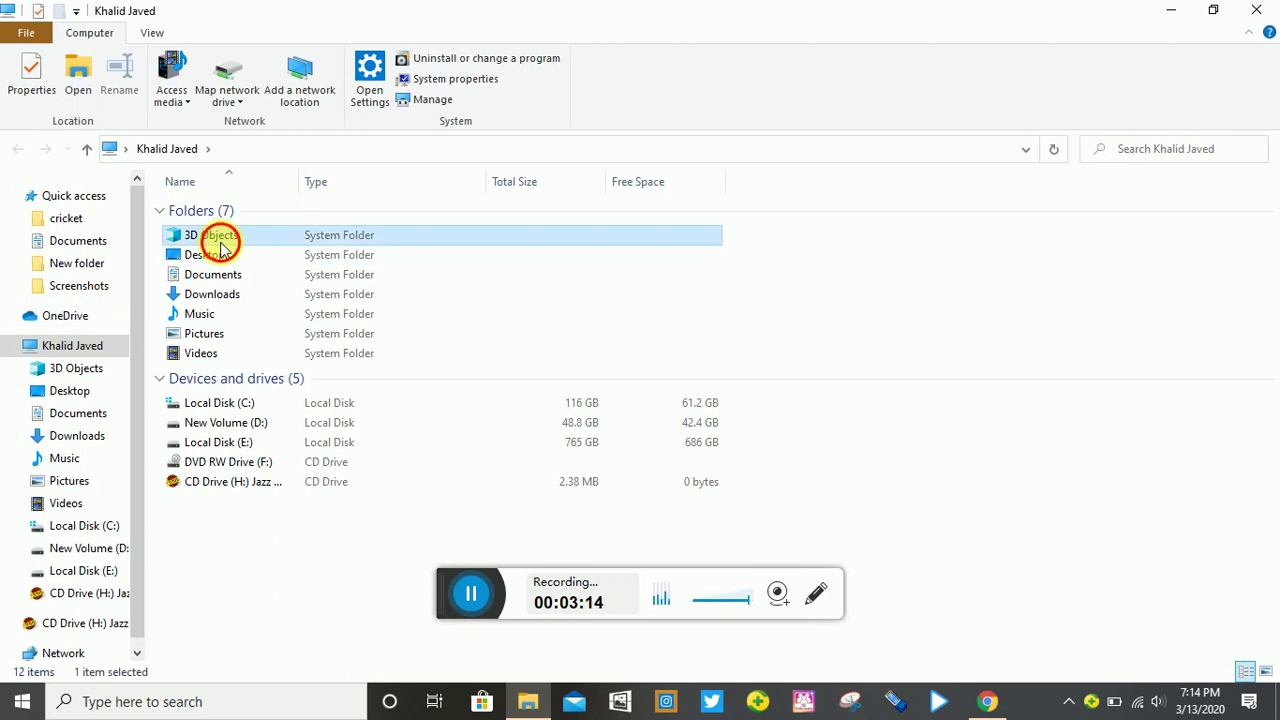
double_click(221, 243)
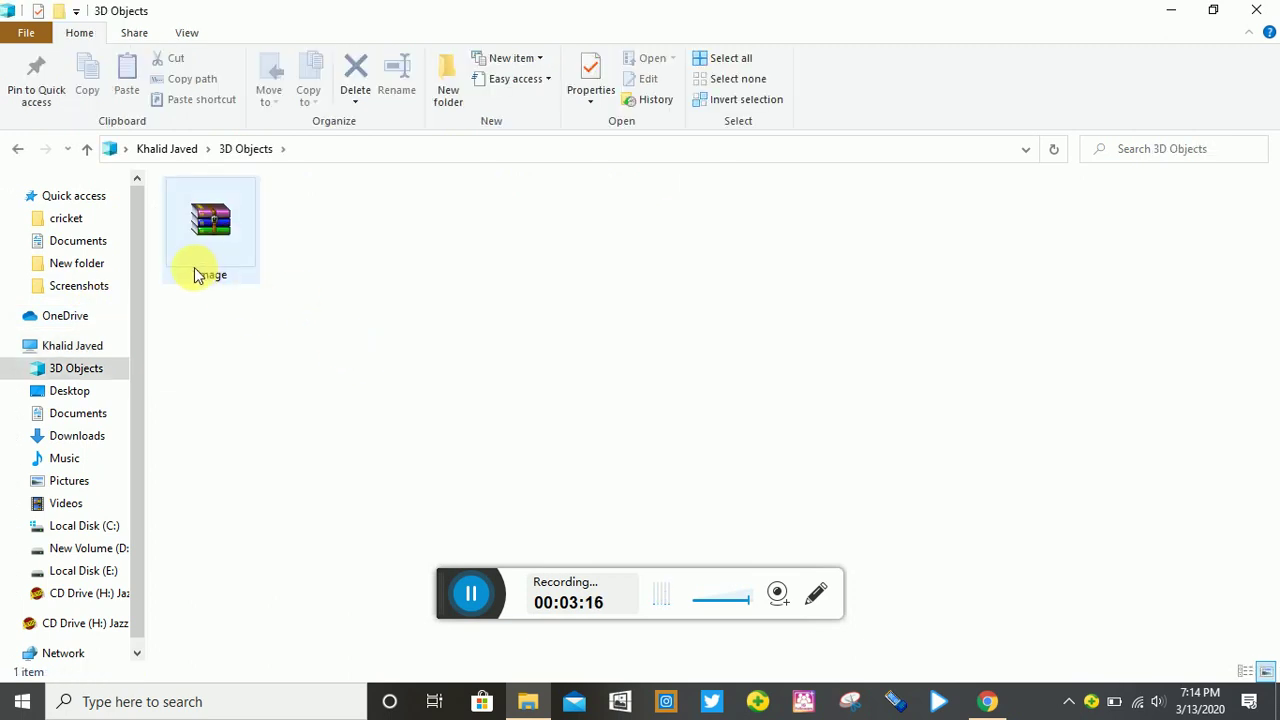
right_click(429, 338)
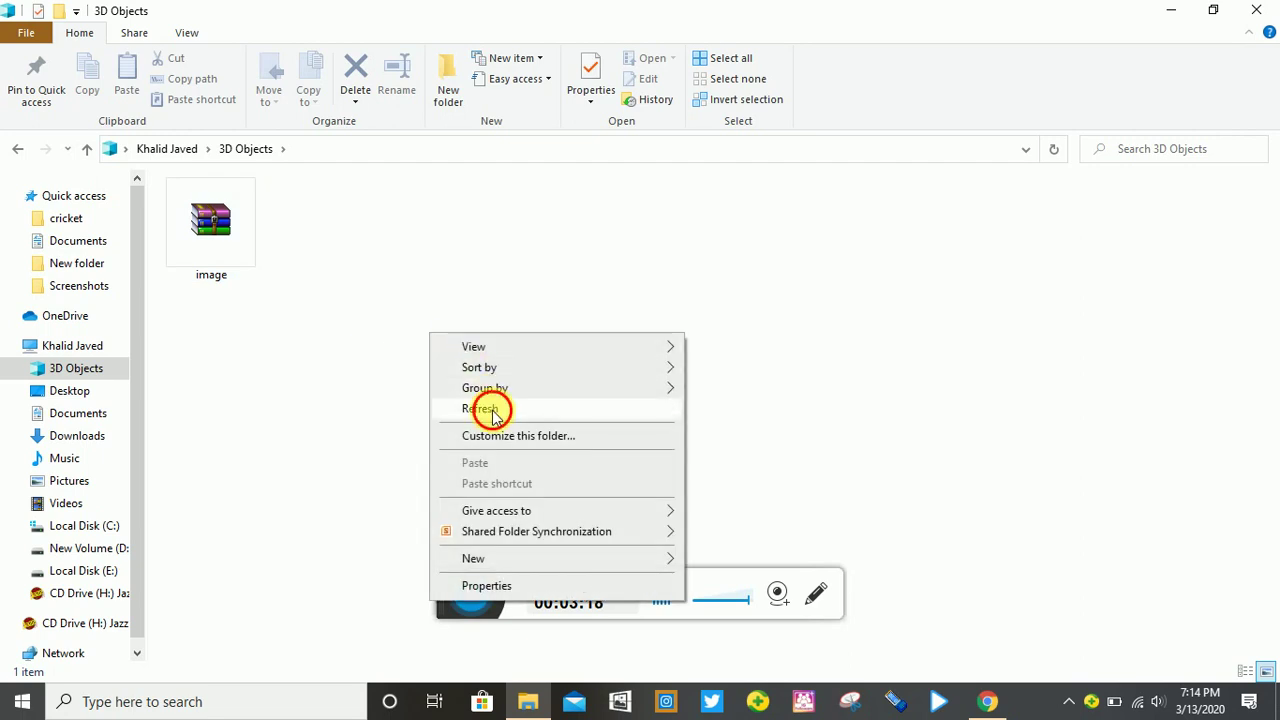
left_click(491, 412)
right_click(226, 262)
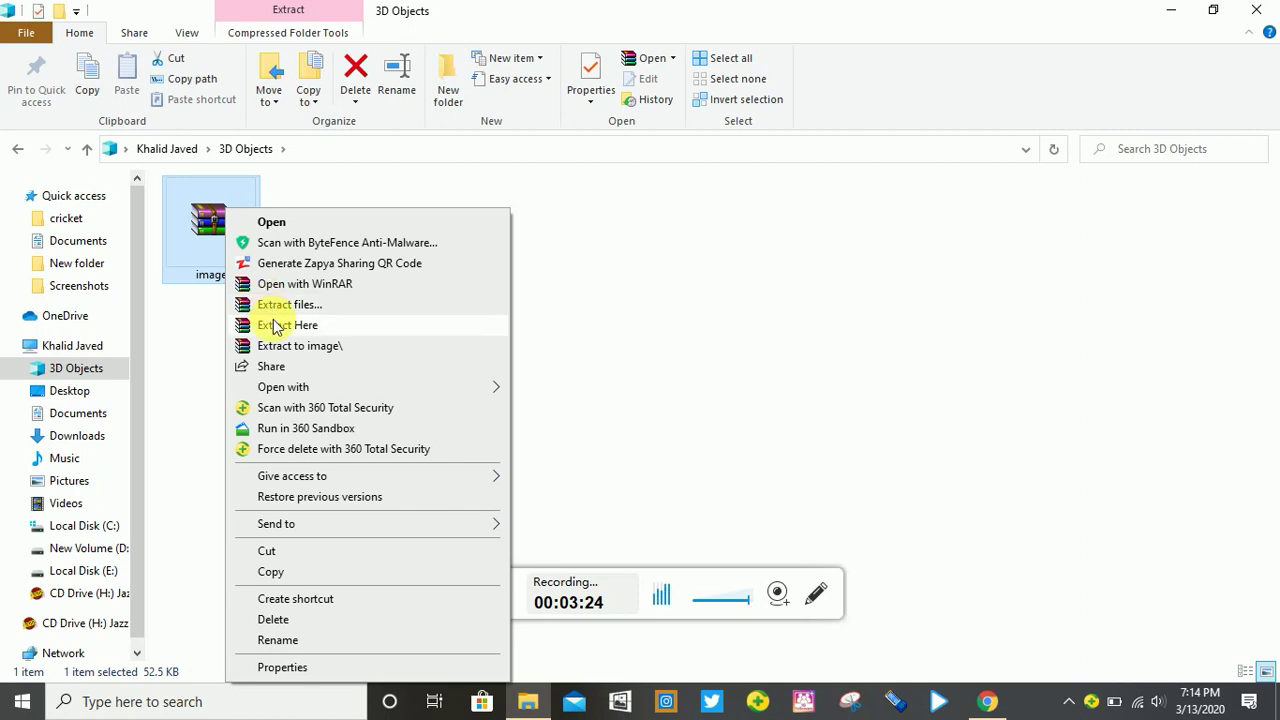
Extract the image archive's files into 3D Objects and refresh the view
left_click(276, 325)
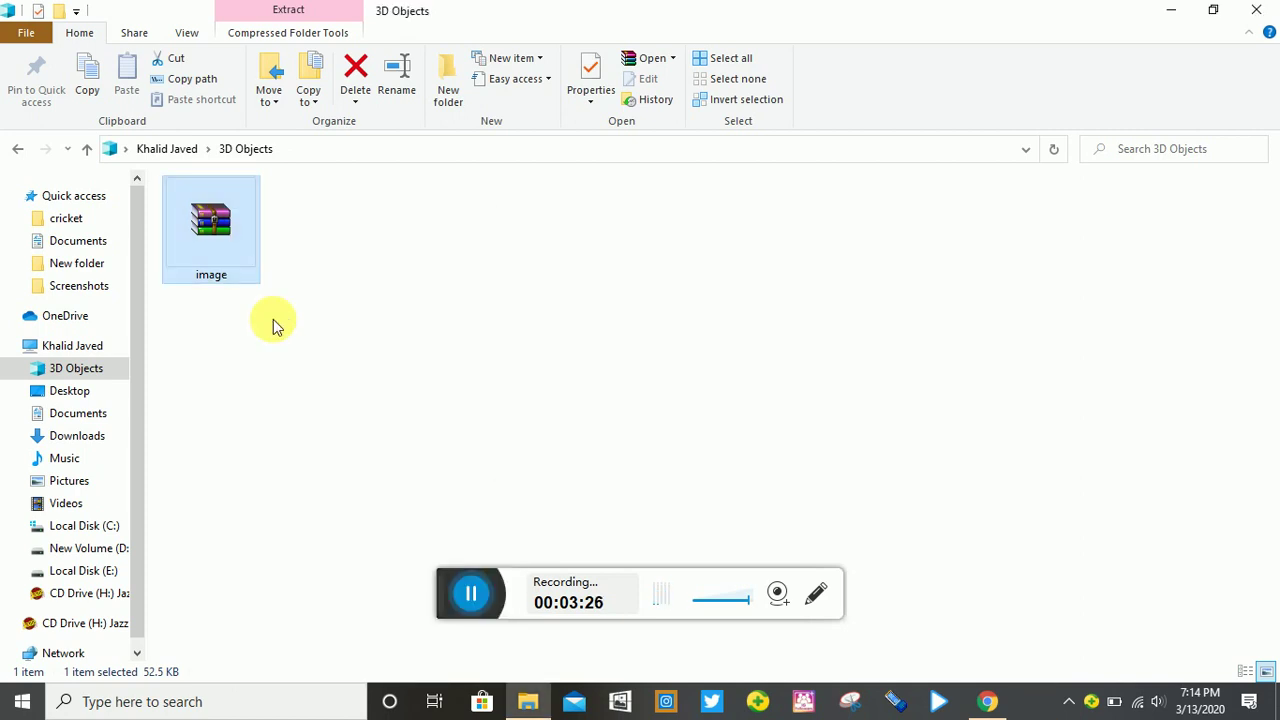
right_click(357, 333)
mouse_move(357, 333)
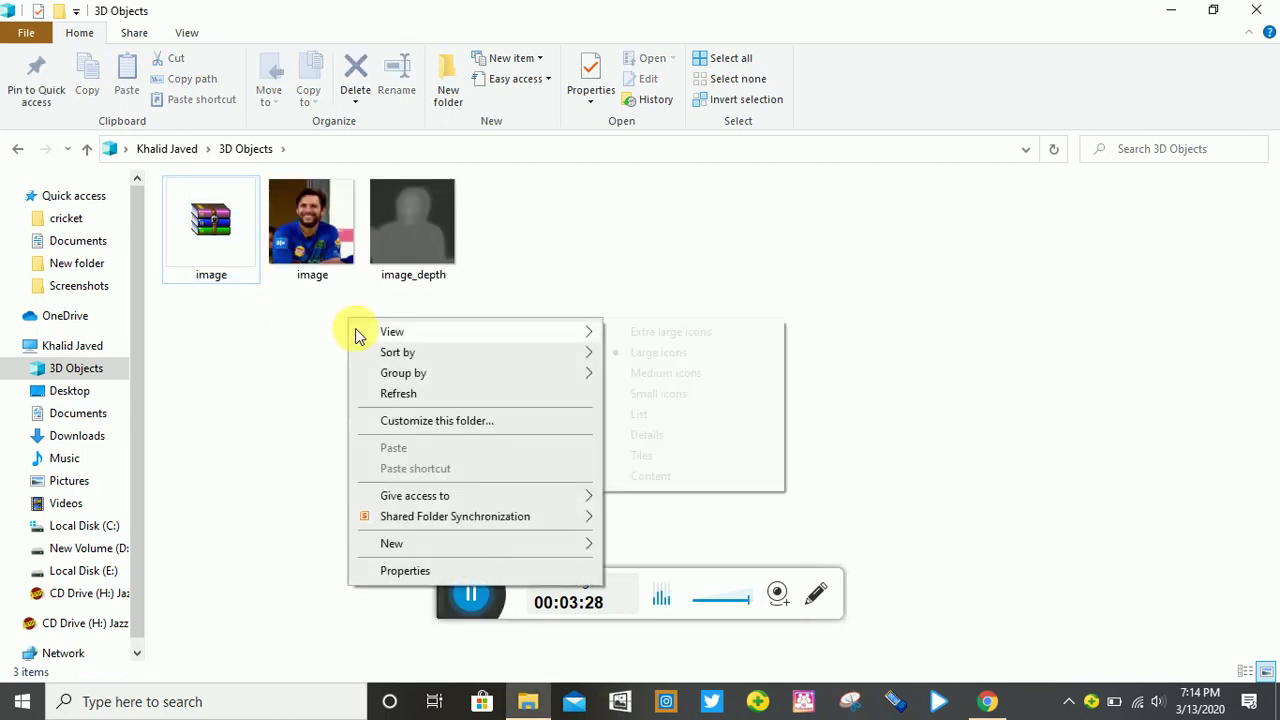
left_click(387, 392)
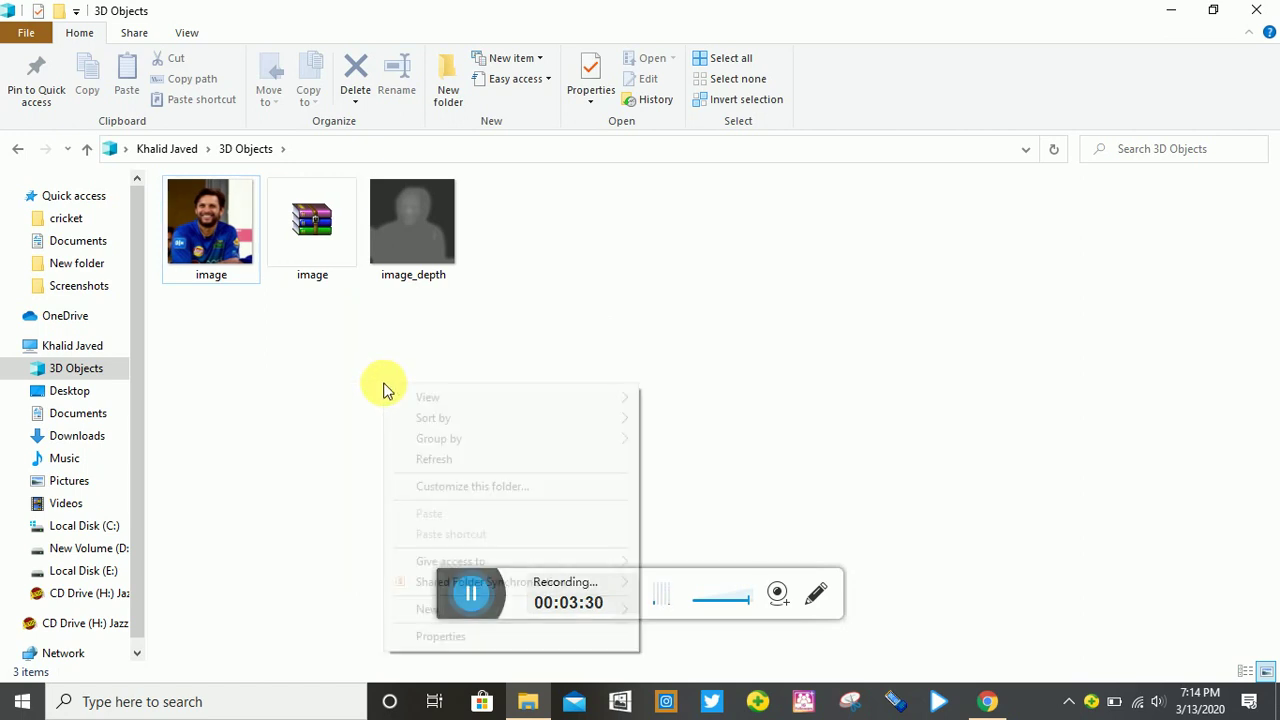
left_click(437, 459)
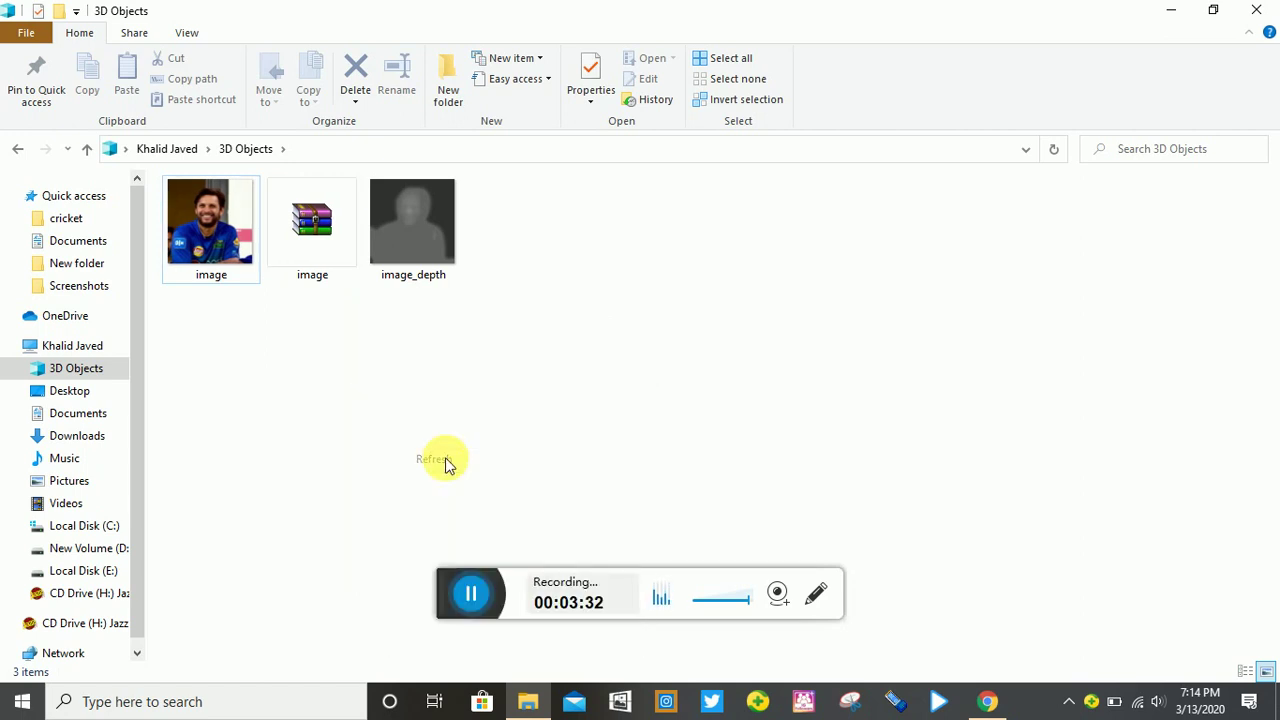
Refresh 3D Objects again to clear the selection and create a new folder with Ctrl+Shift+N
left_click(349, 256)
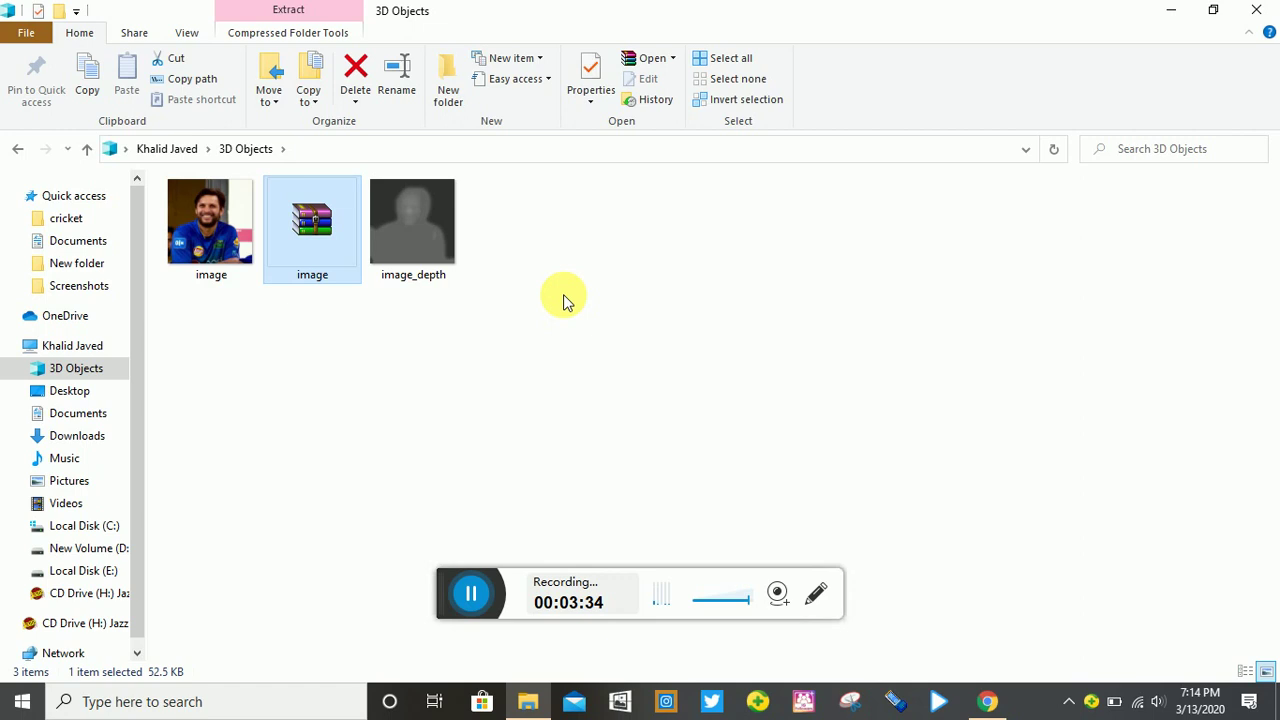
right_click(387, 383)
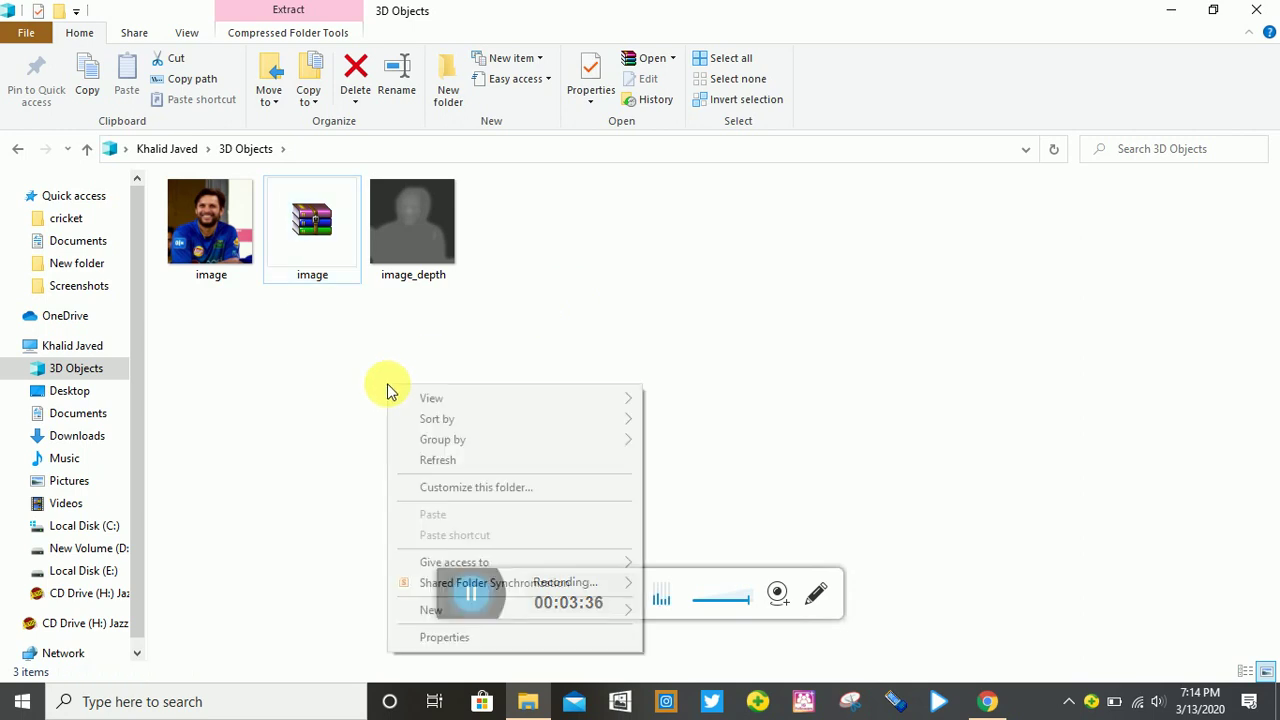
left_click(434, 459)
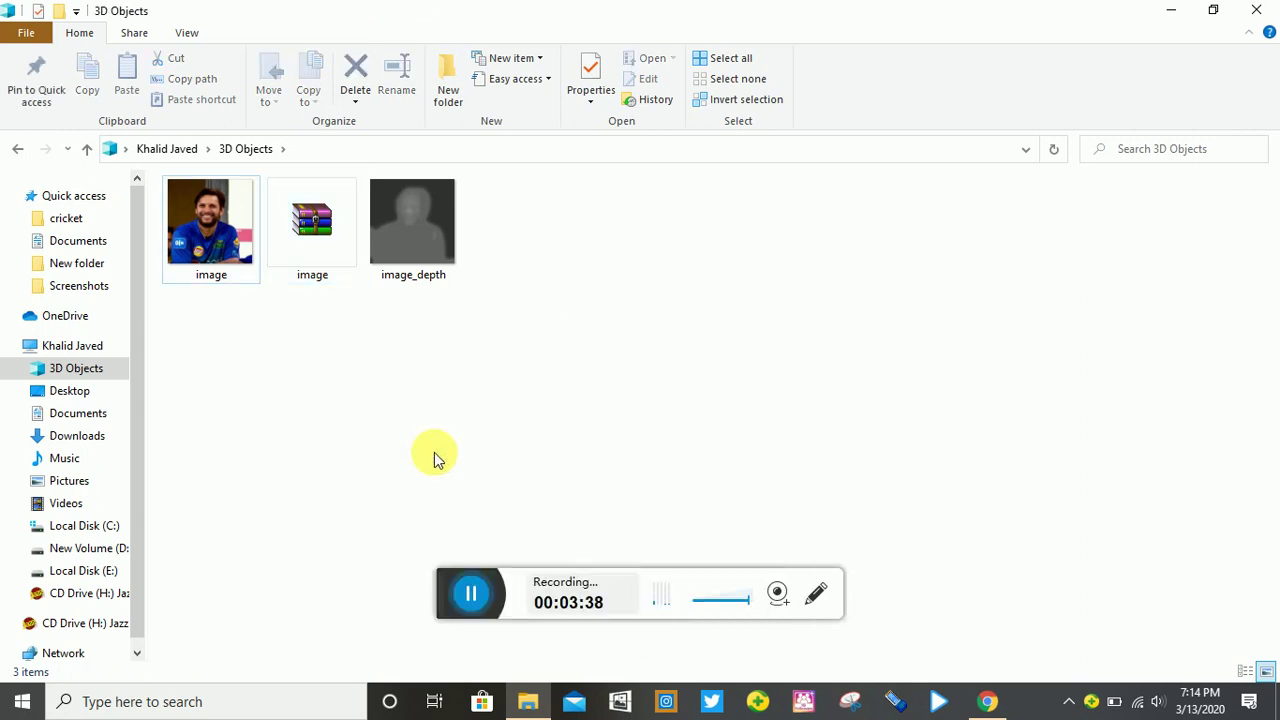
key("ctrl+shift+n")
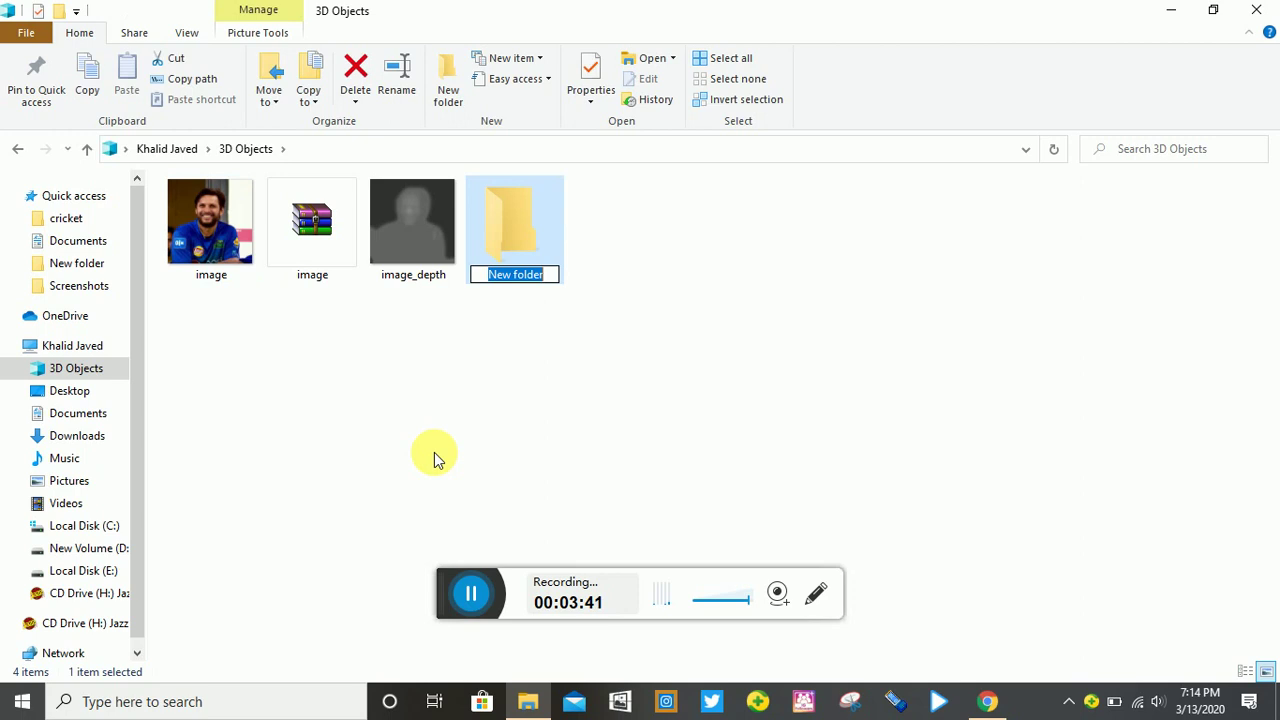
Keep the name 'New folder' and move image_depth and image into it
key("Return")
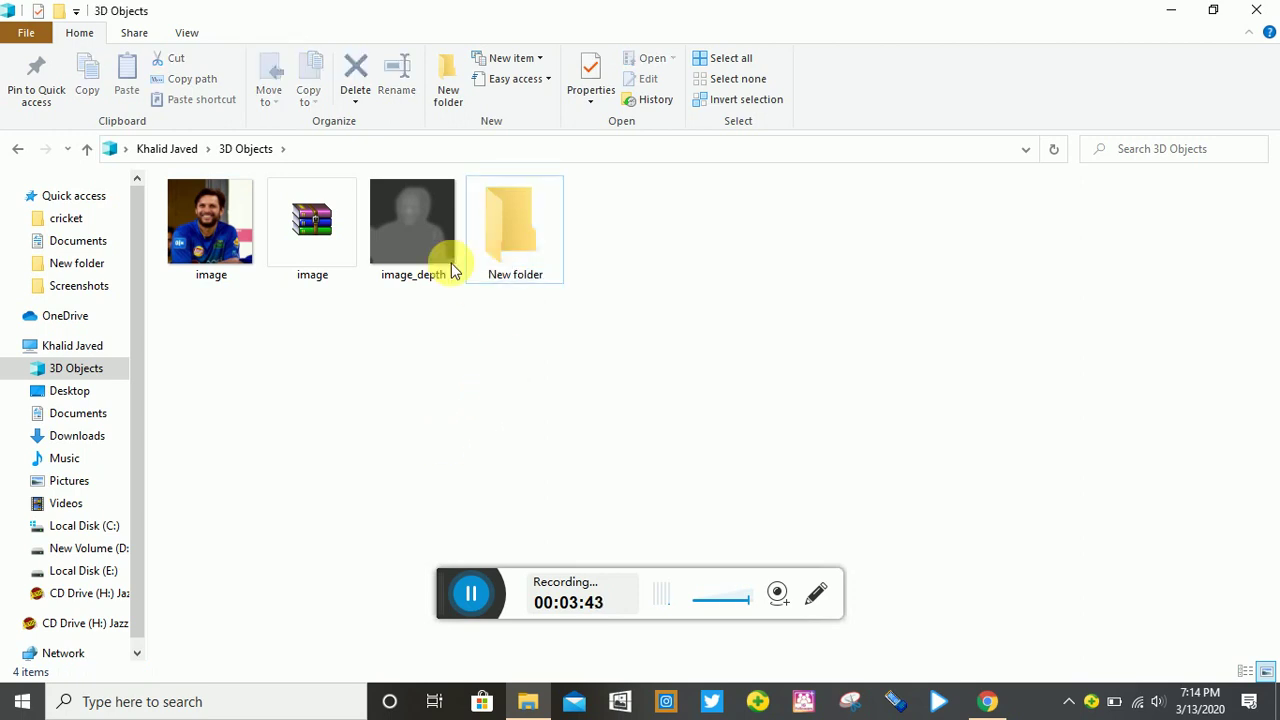
left_click(440, 262)
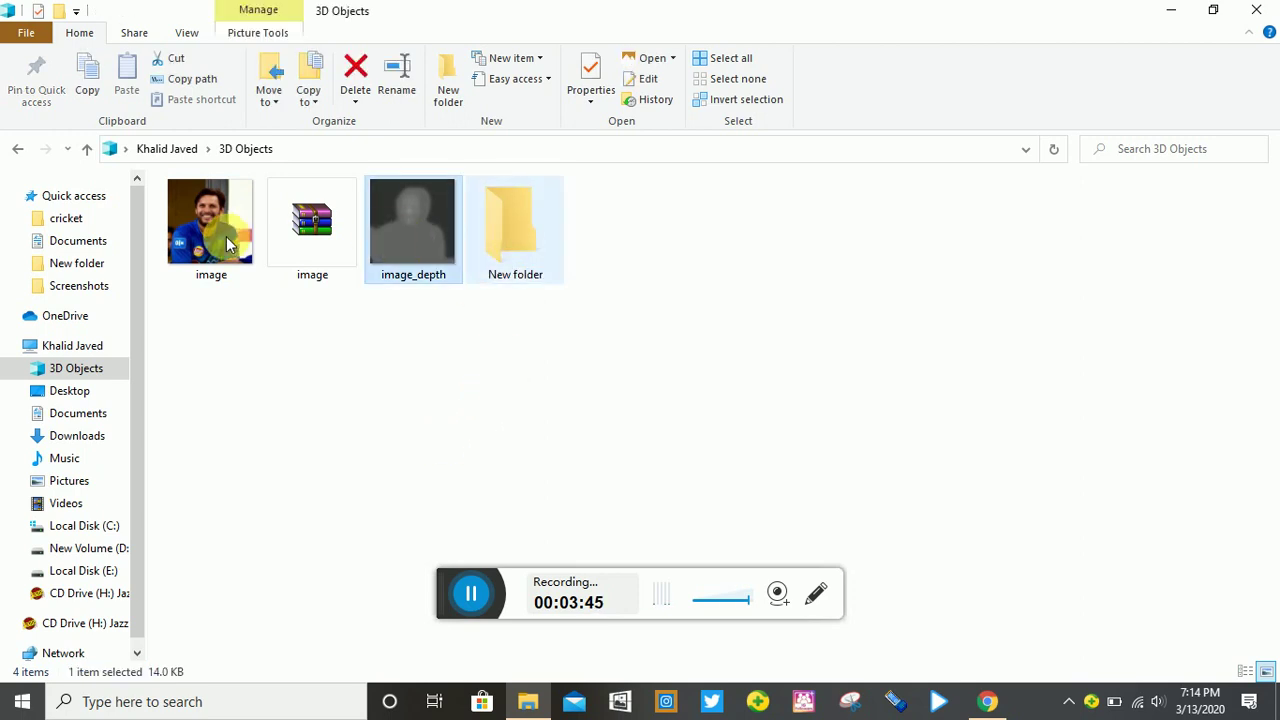
key("Delete")
left_click_drag(228, 244, 432, 247)
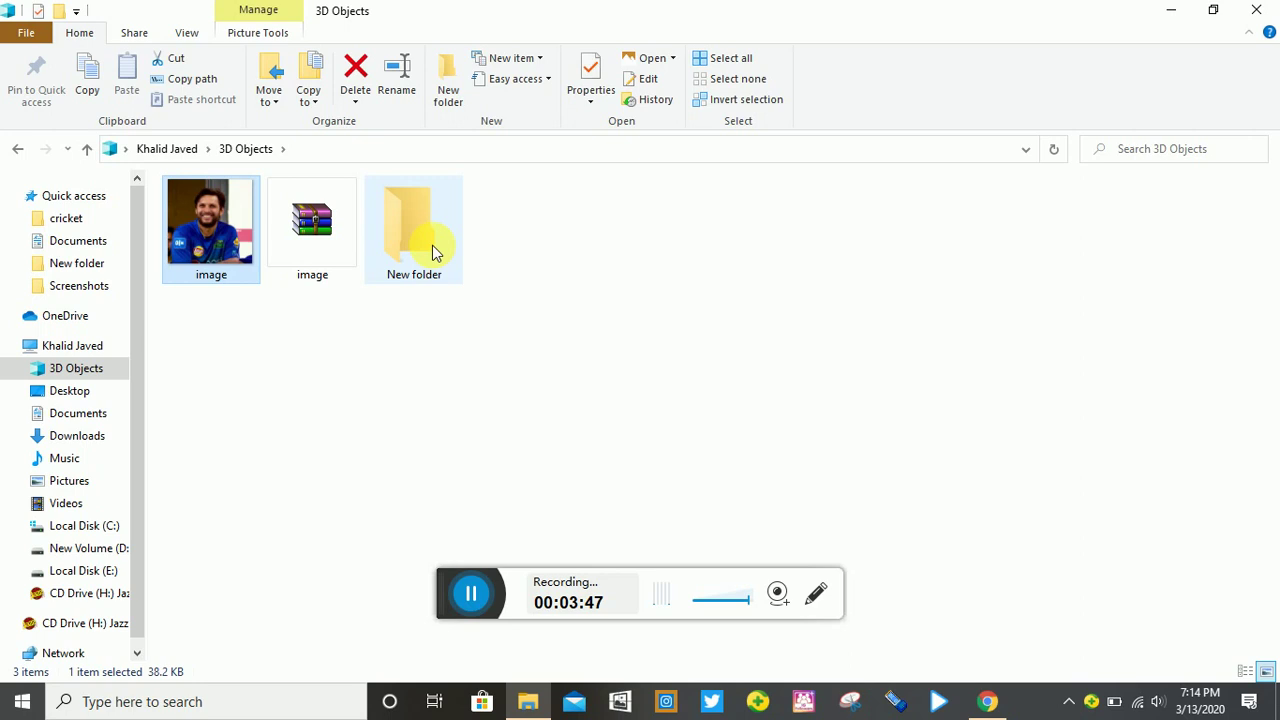
left_click(320, 245)
Confirm both files are inside New folder, then bring the browser back to the front
double_click(320, 245)
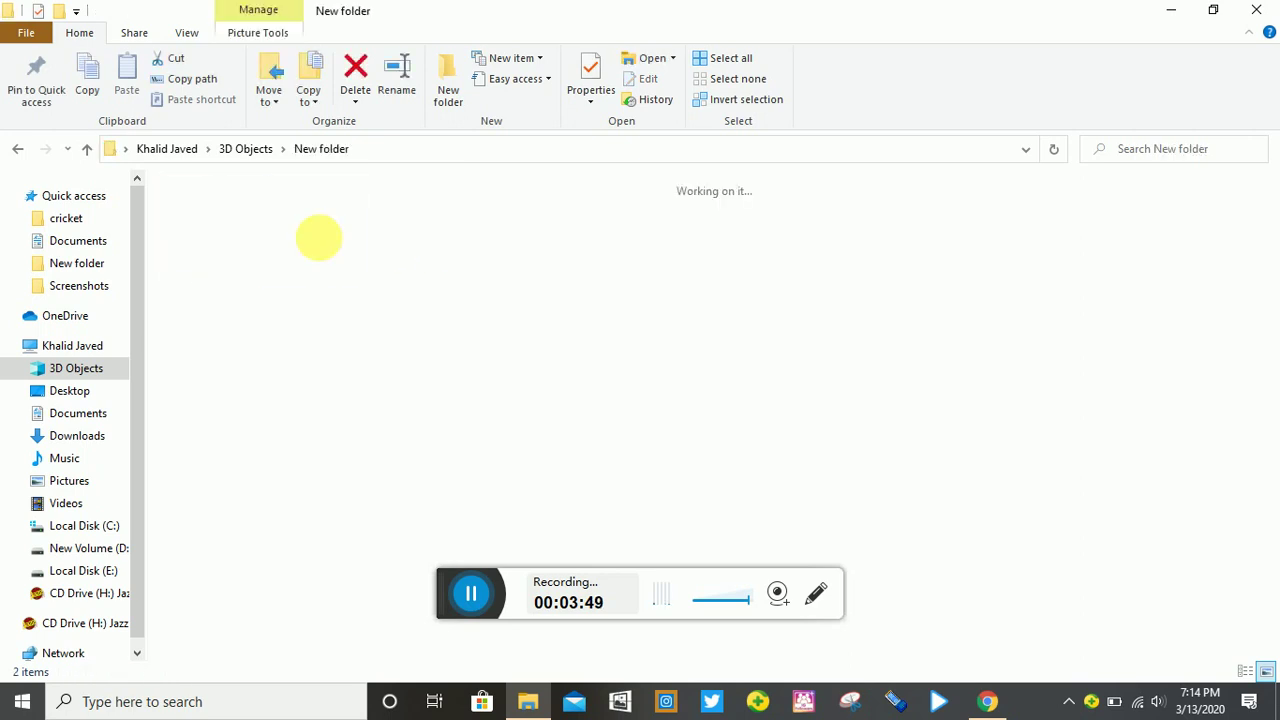
left_click(18, 152)
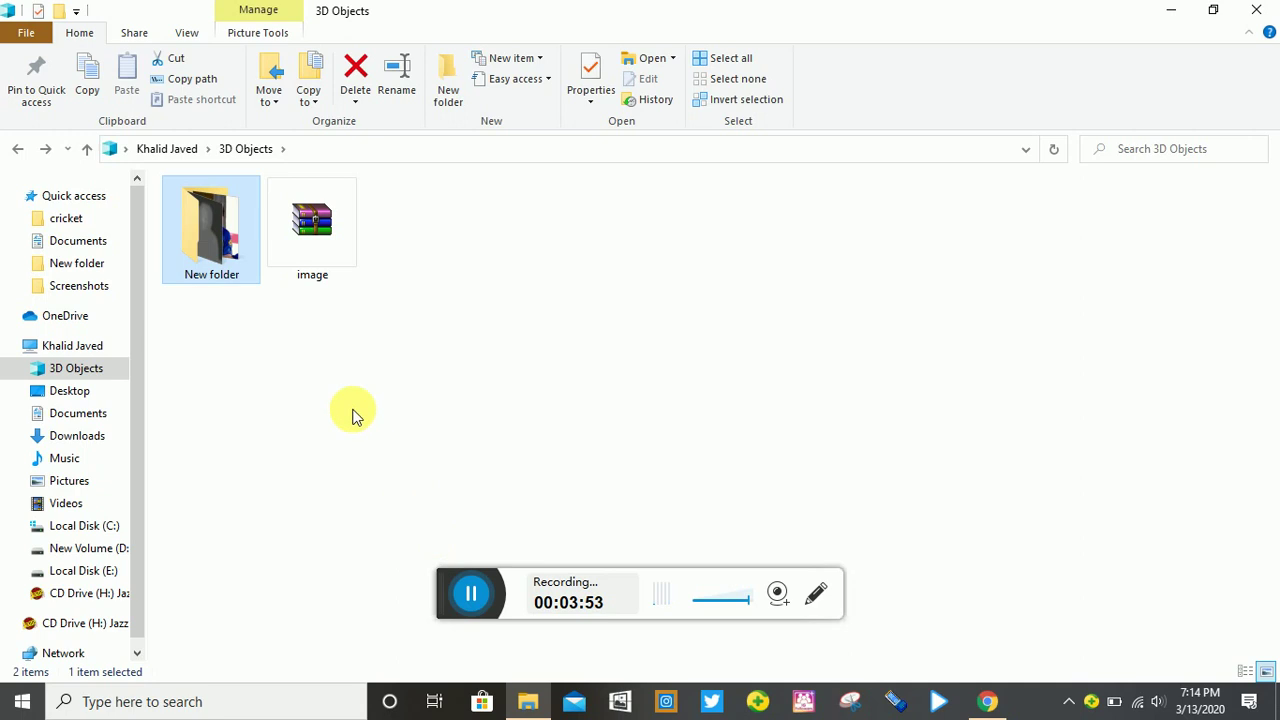
double_click(220, 256)
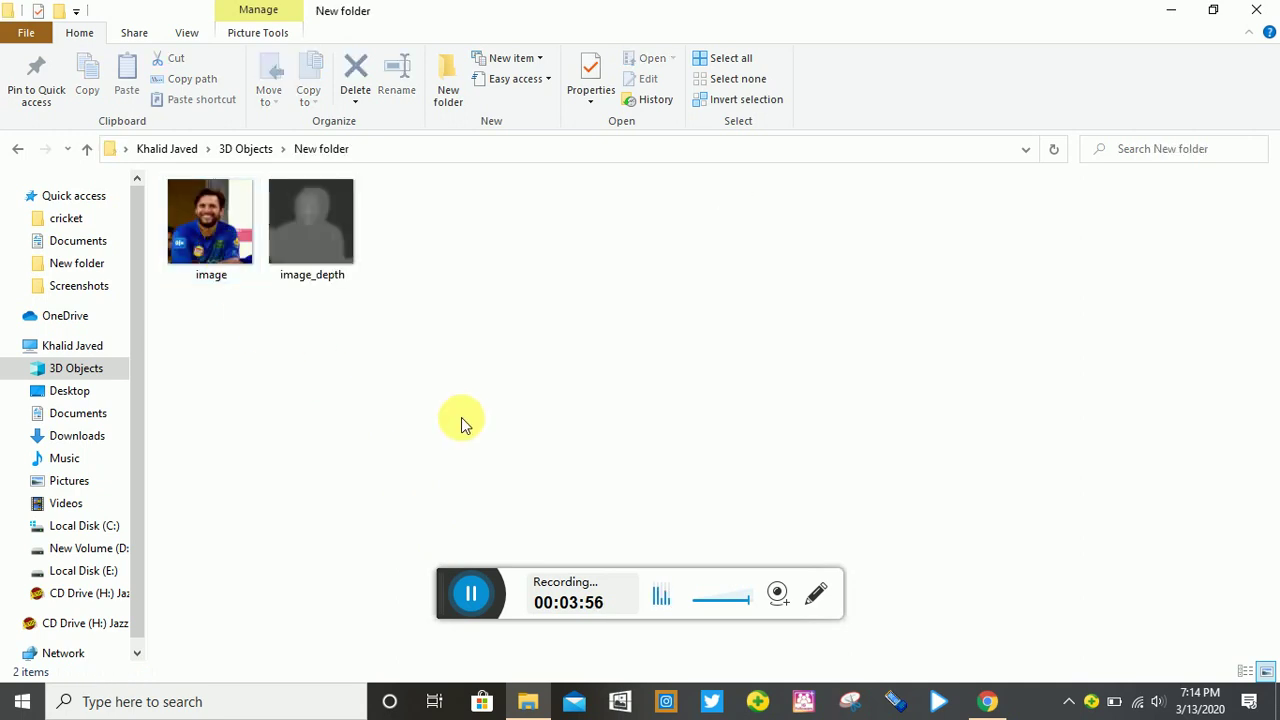
left_click(988, 701)
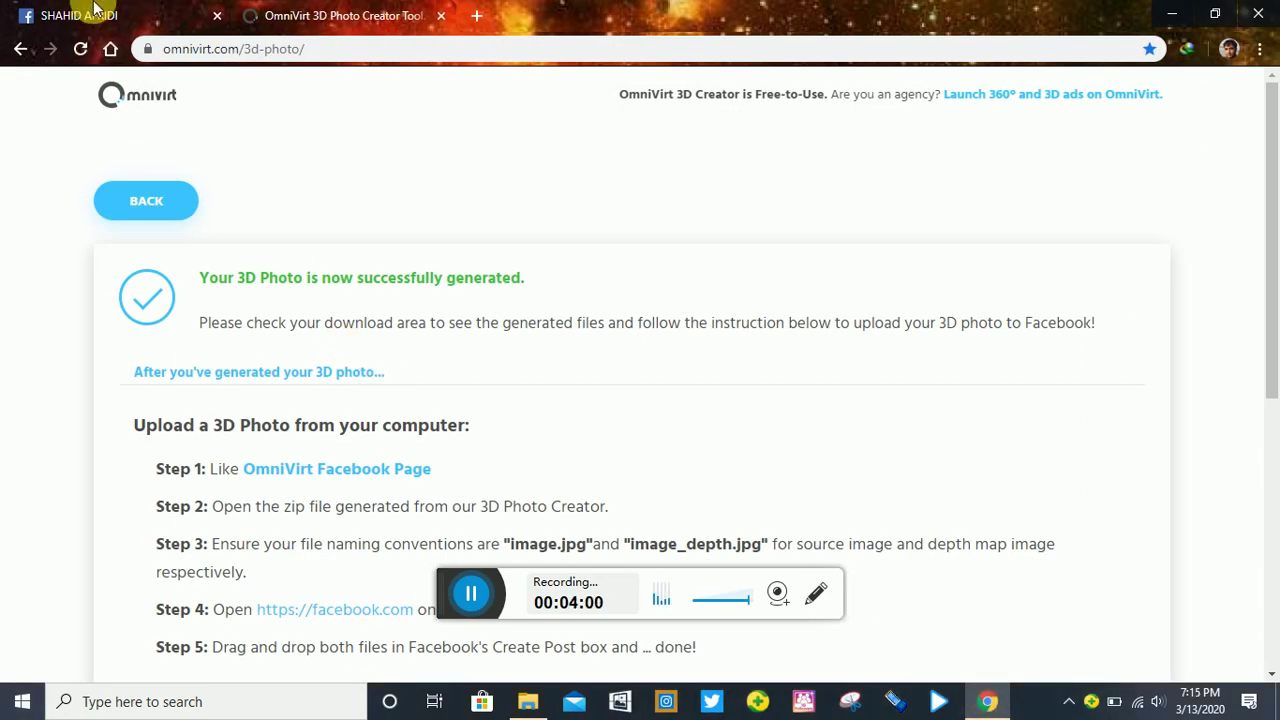
In the Facebook group tab, start a new post and choose to add photos
left_click(97, 12)
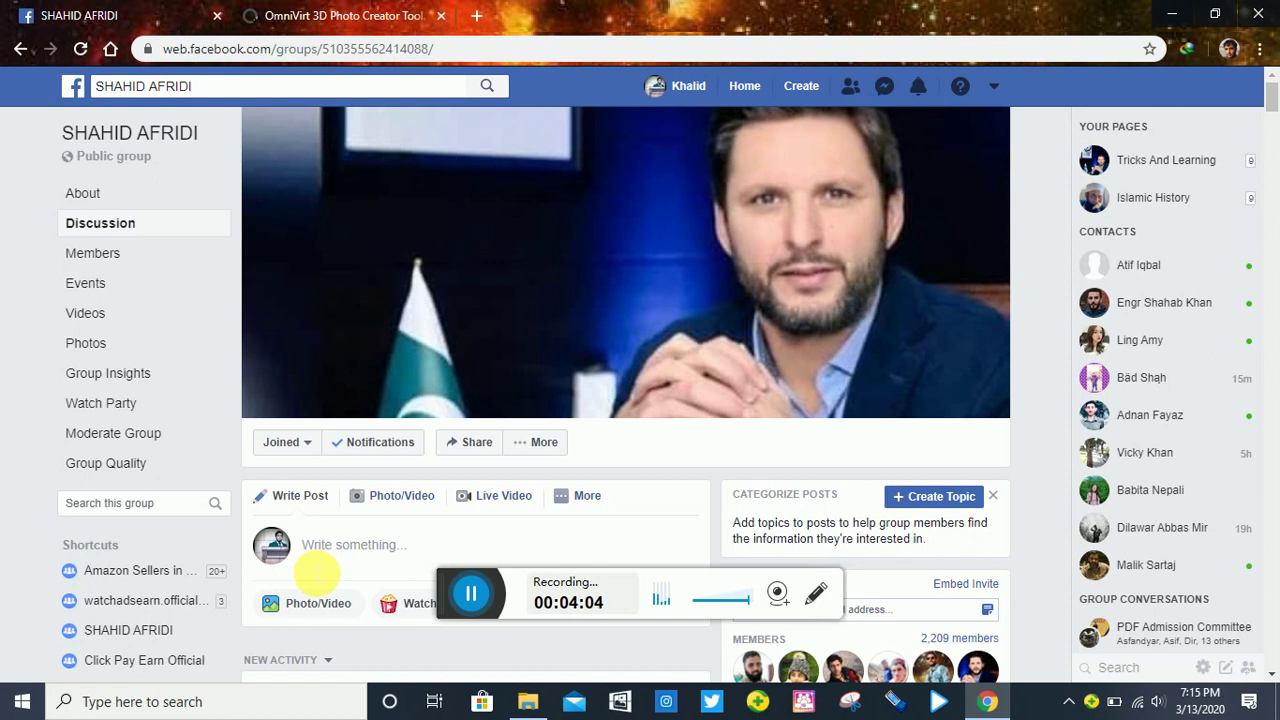
left_click(330, 568)
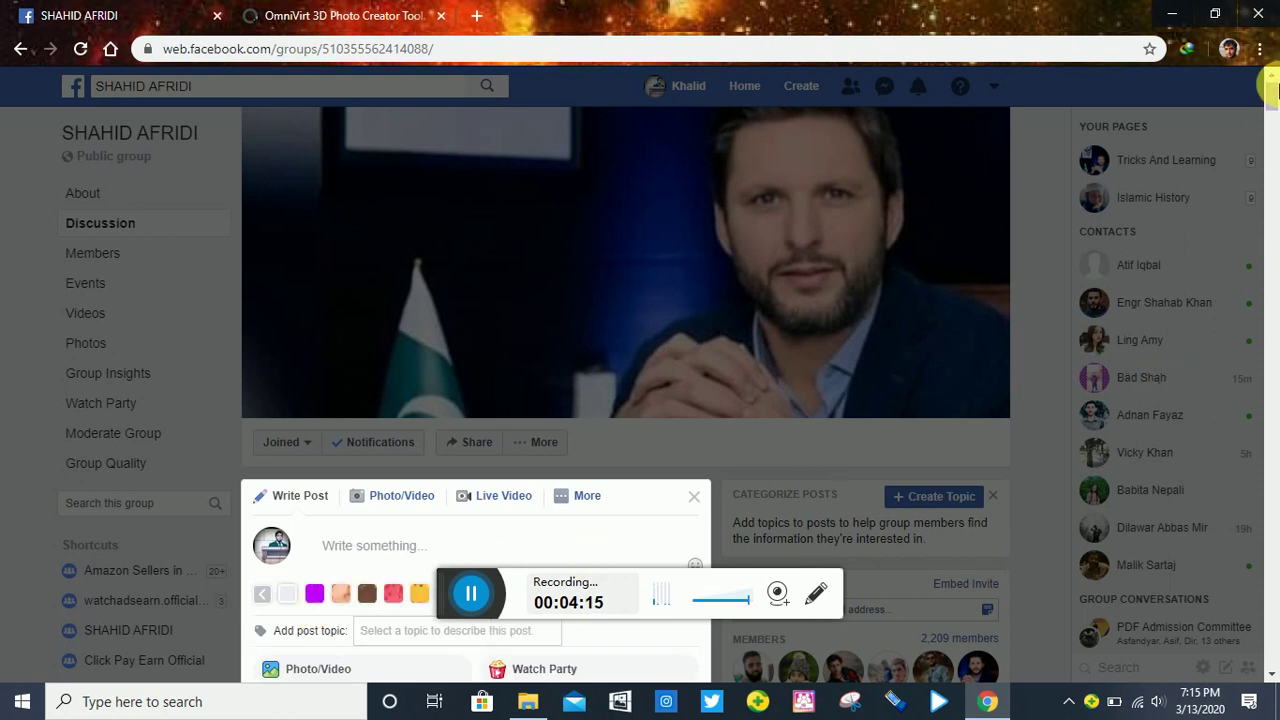
scroll(1270, 100, "down", 3)
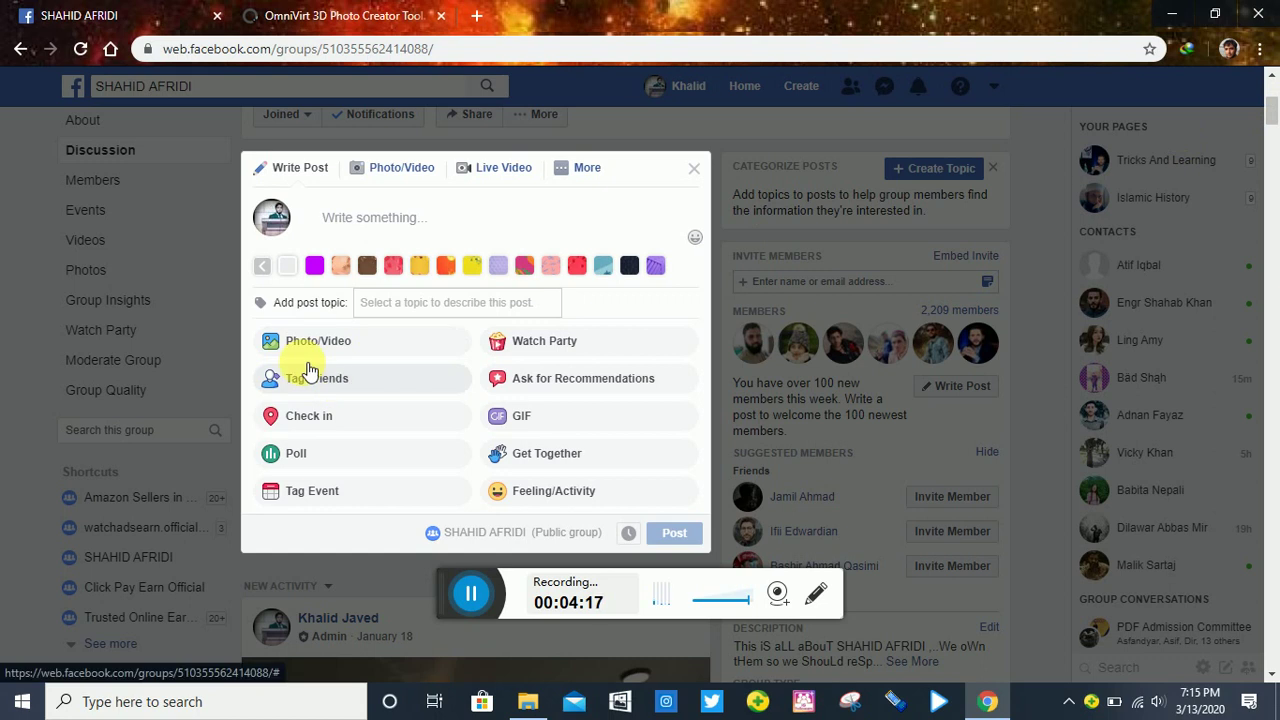
left_click(303, 343)
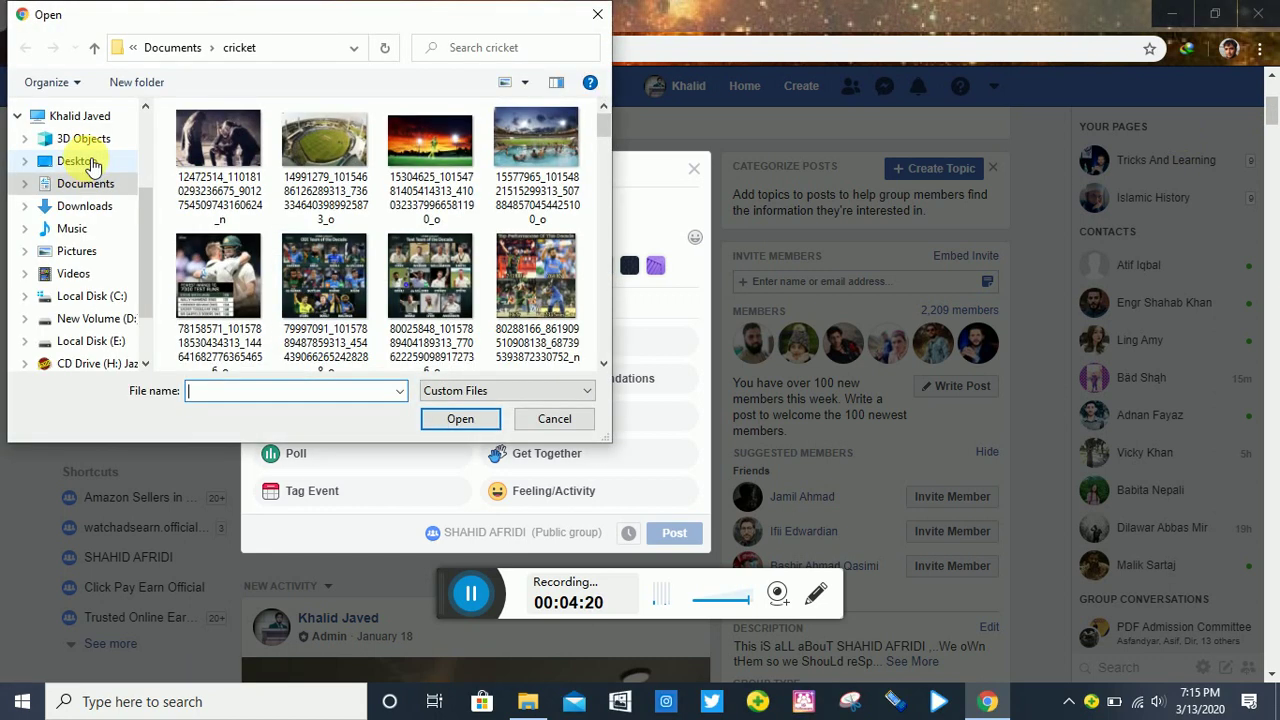
Attach image and image_depth from 3D Objects > New folder to the group post
left_click(90, 156)
left_click(90, 142)
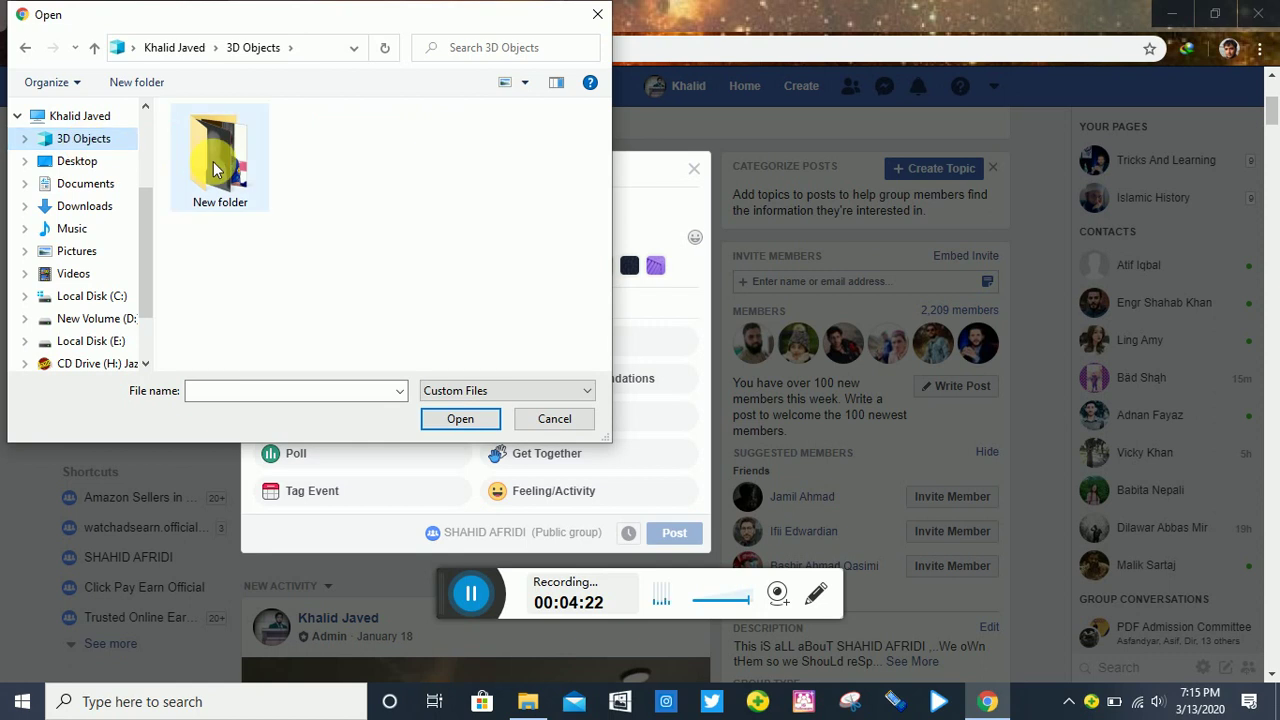
double_click(214, 170)
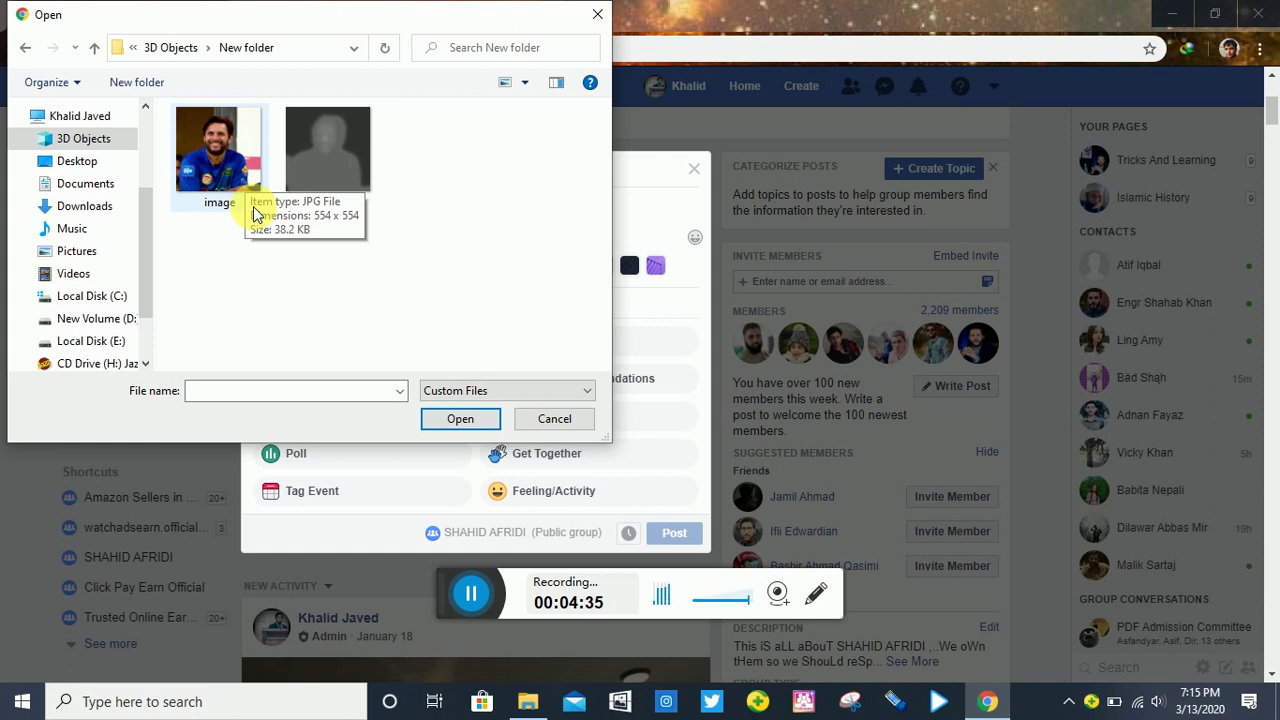
left_click_drag(434, 266, 220, 155)
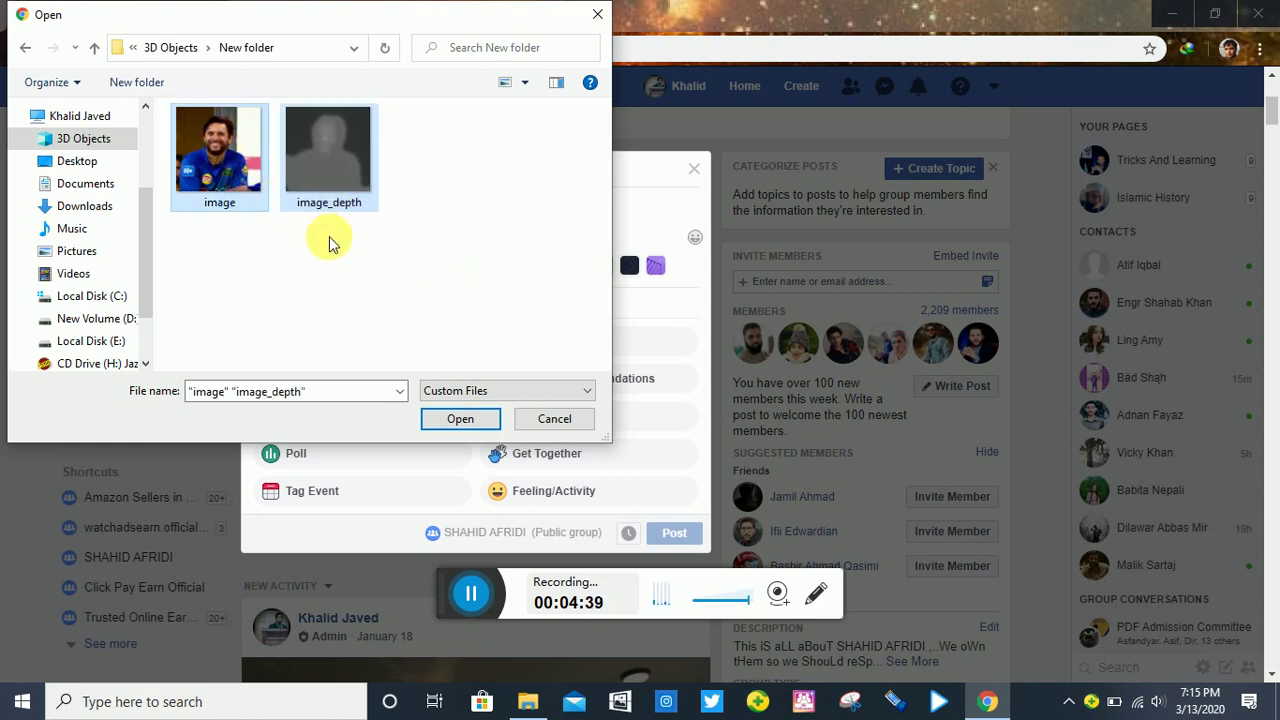
left_click(460, 420)
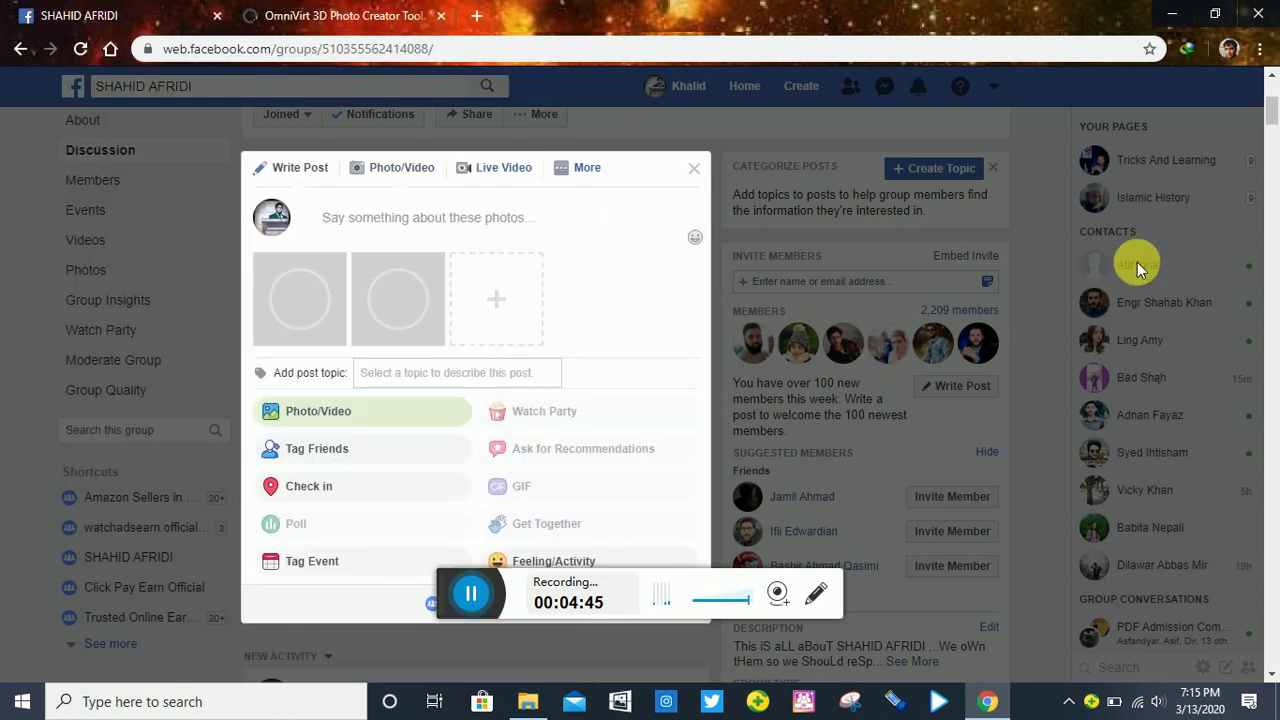
Scroll the group composer past the merged 3D Photo preview to the Post button, then return to OmniVirt
left_click_drag(1272, 106, 1272, 114)
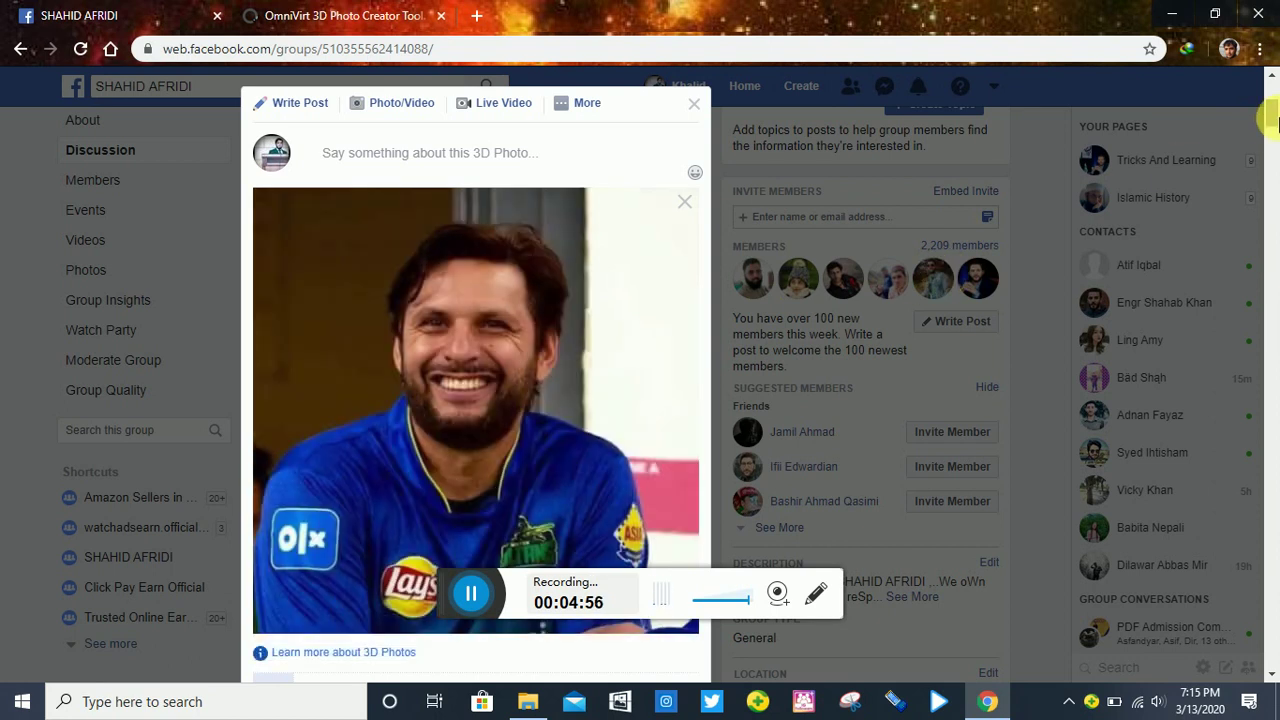
left_click_drag(1268, 114, 1273, 130)
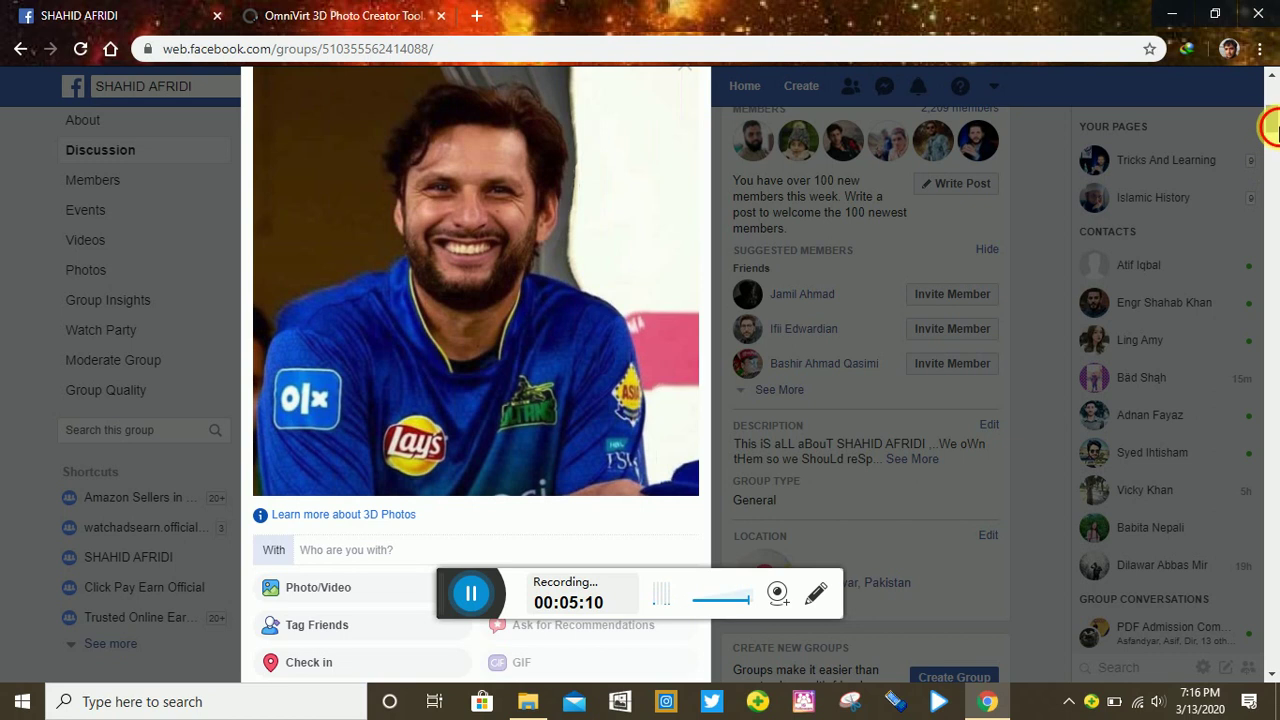
scroll(1270, 128, "down", 5)
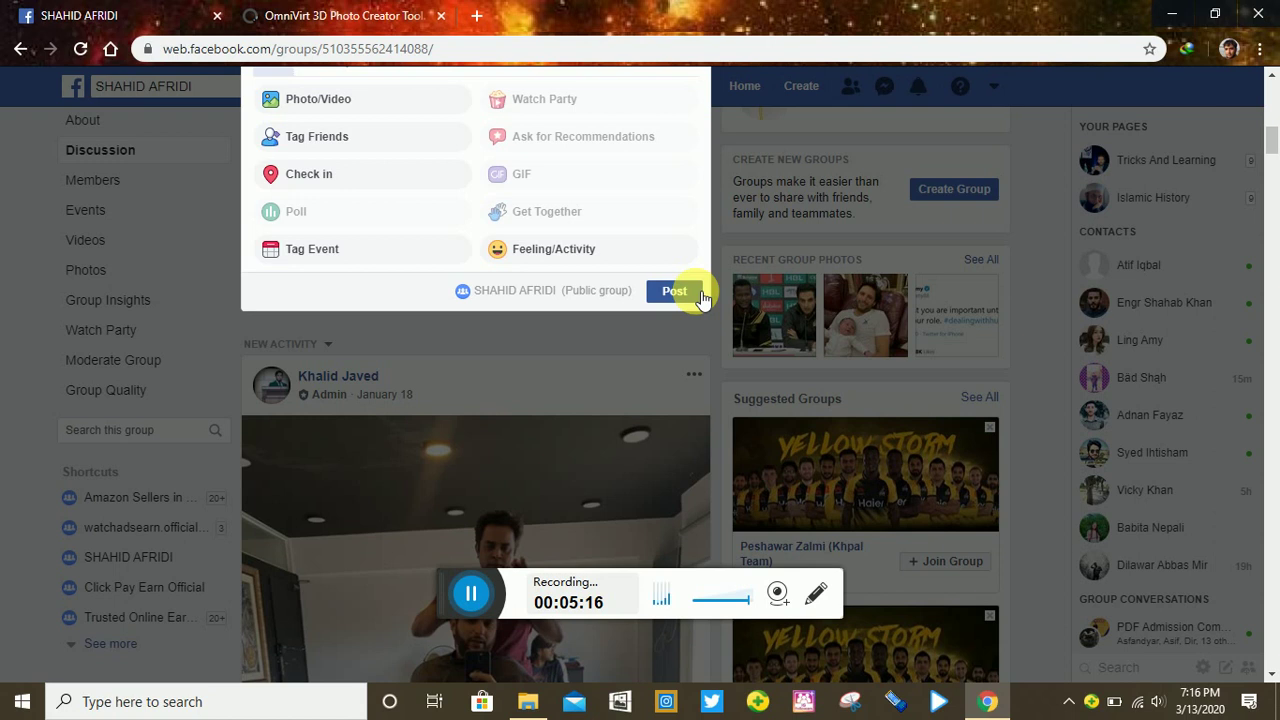
left_click(365, 15)
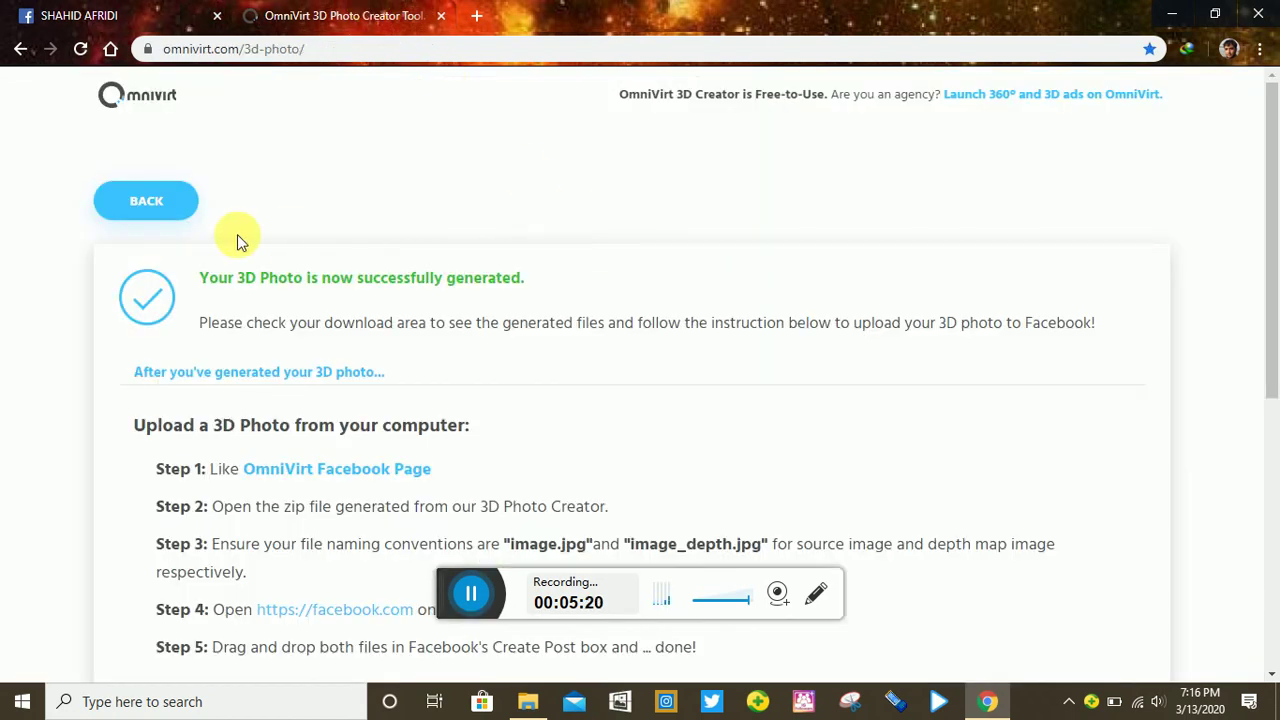
Go back from the OmniVirt success page to the 3D Photo Creator's Generate step
left_click(148, 202)
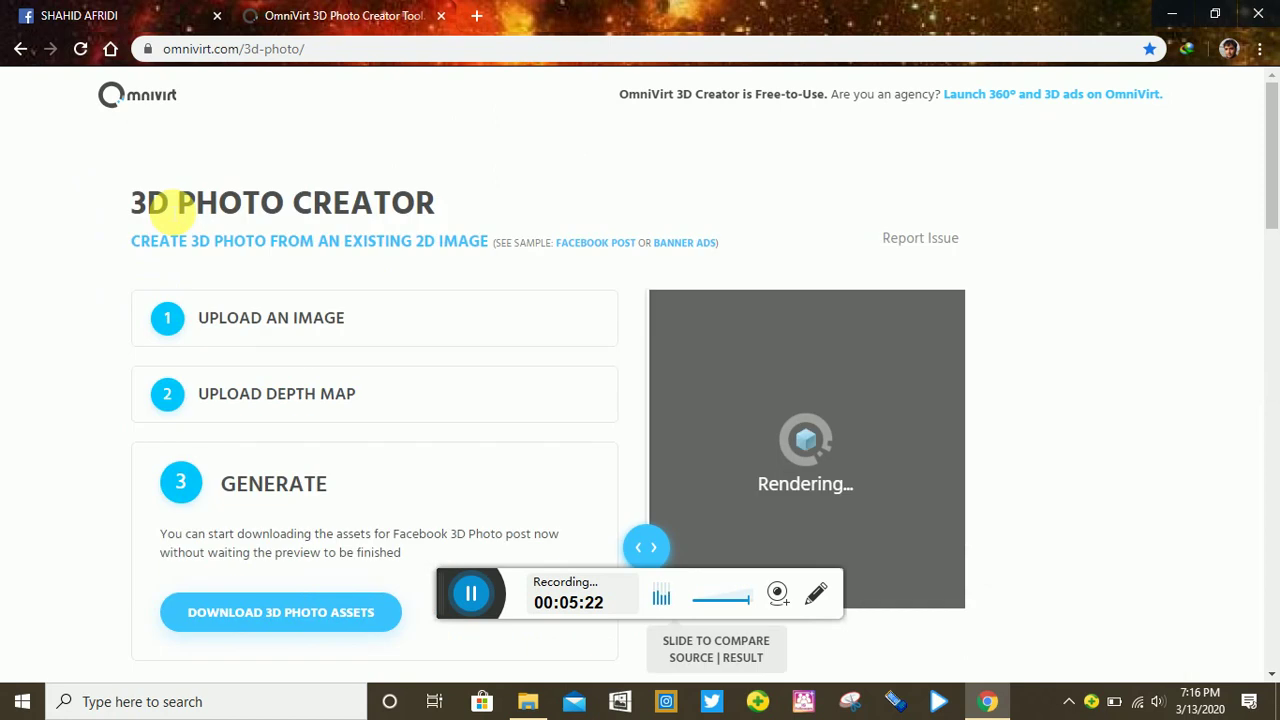